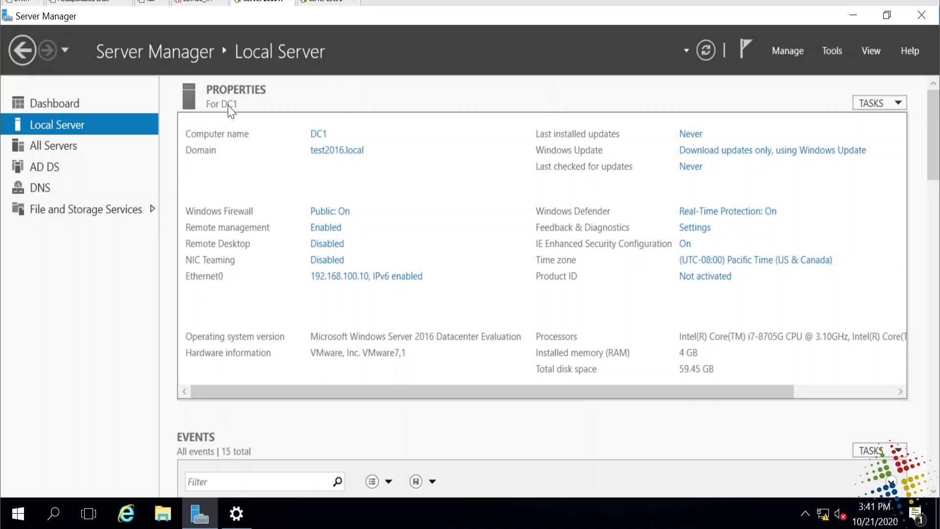
# Launch Active Directory Users and Computers and expand the test2016.local domain
pyautogui.click(827, 51)
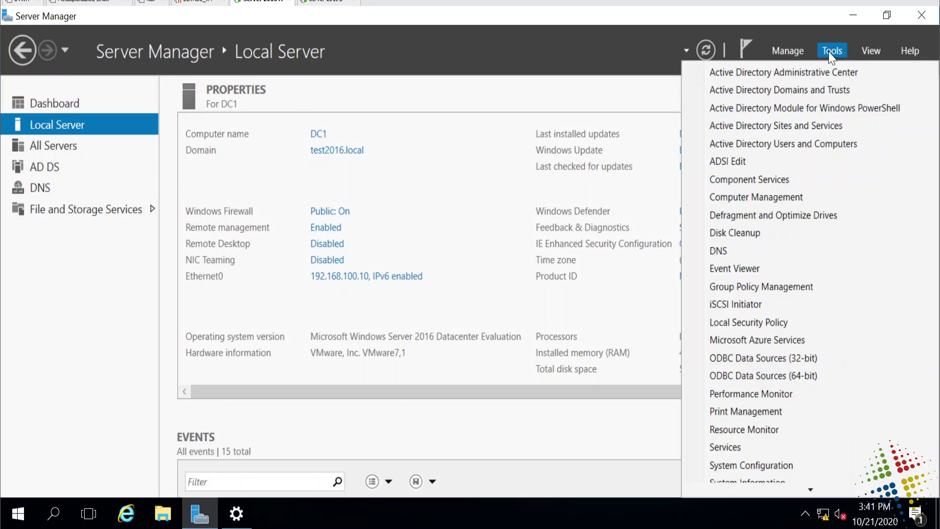
pyautogui.click(863, 151)
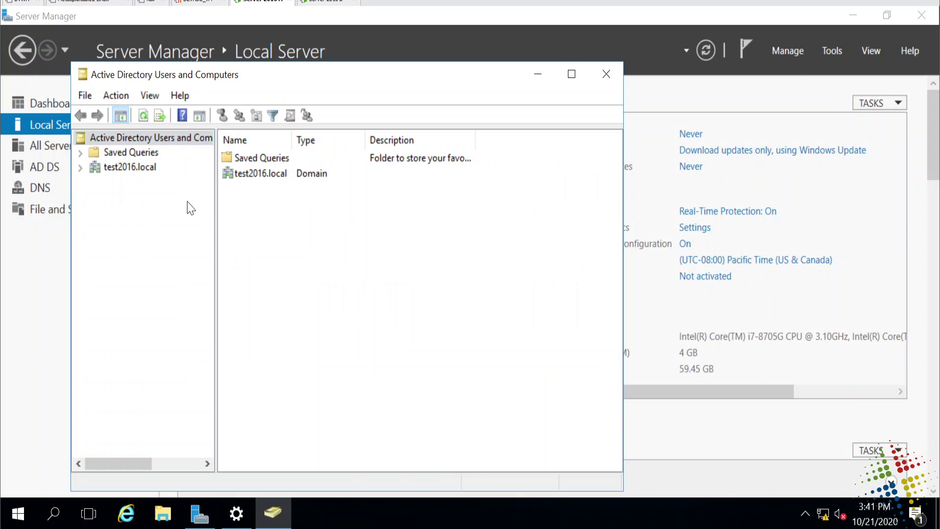
pyautogui.click(123, 169)
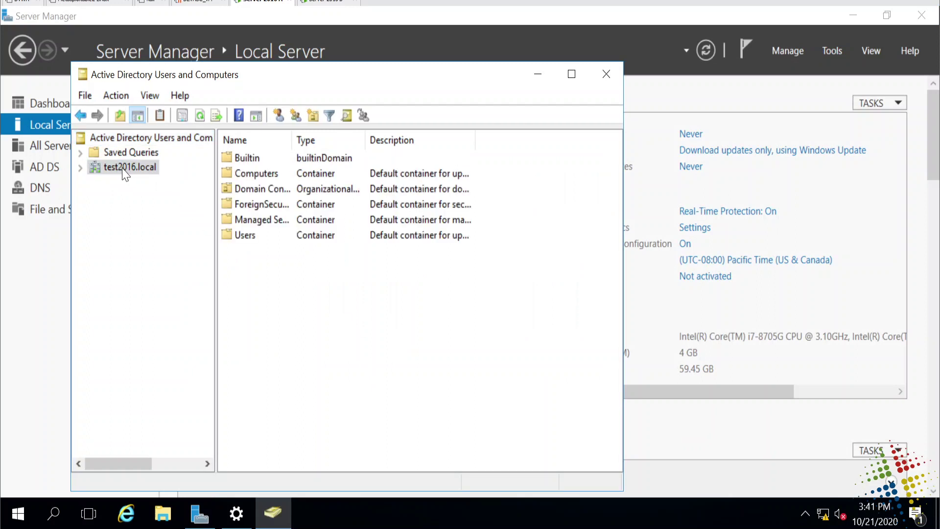
# Open Operations Masters for test2016.local and confirm DC1.test2016.local holds the RID and PDC roles
pyautogui.rightClick(126, 174)
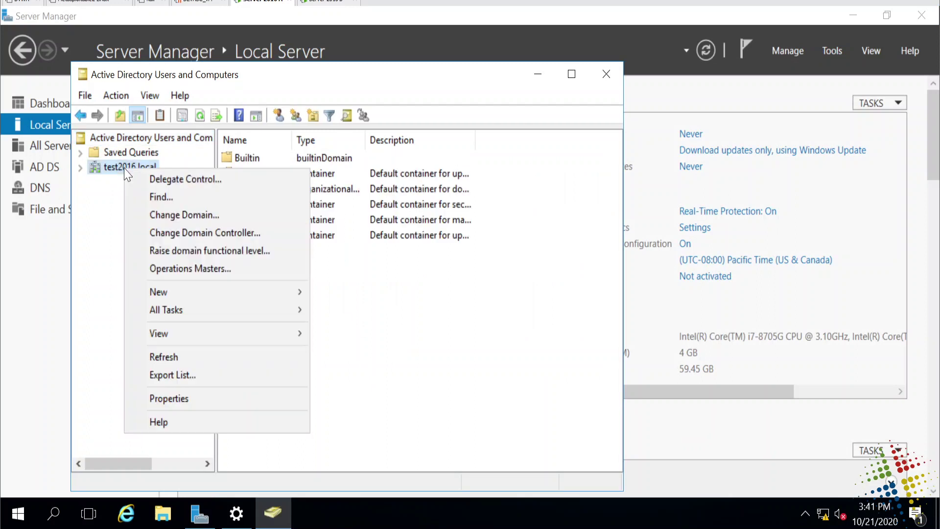
pyautogui.click(286, 277)
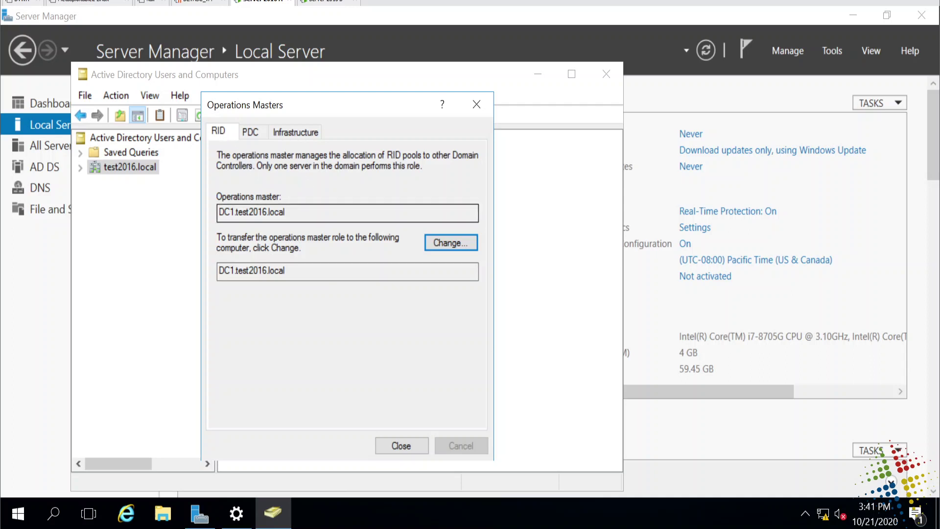
pyautogui.doubleClick(296, 211)
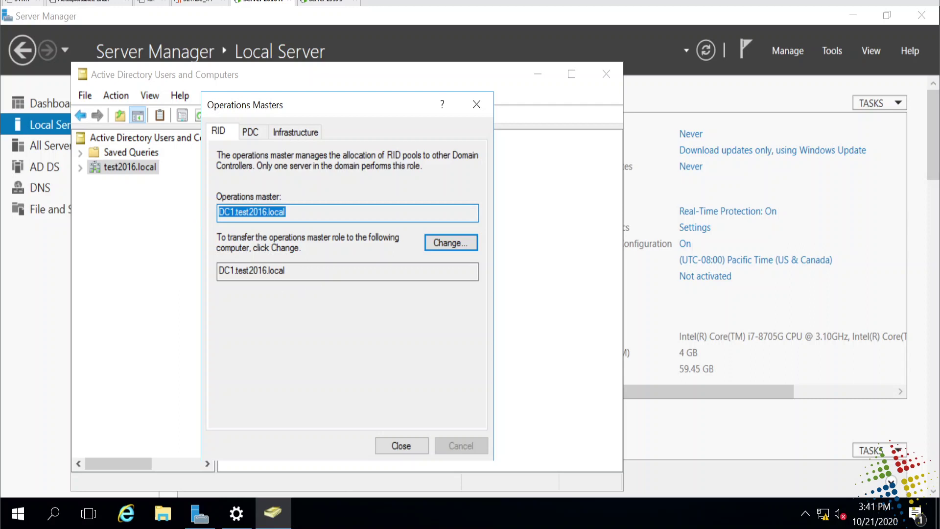
pyautogui.doubleClick(265, 270)
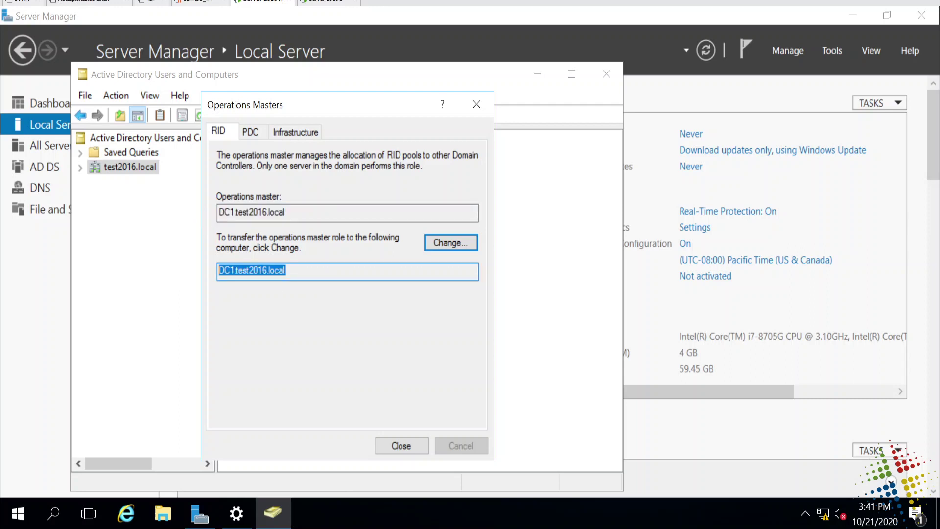
pyautogui.click(249, 131)
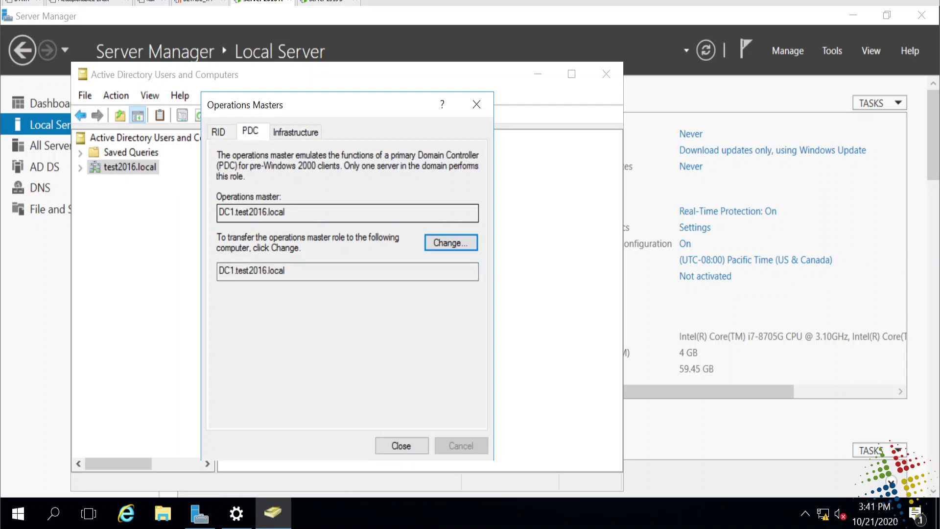
pyautogui.doubleClick(274, 212)
pyautogui.doubleClick(255, 271)
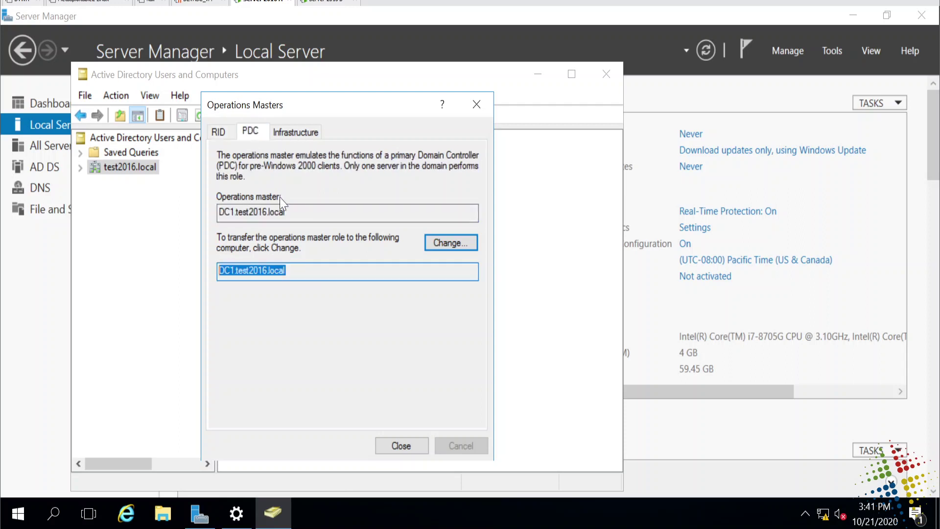
# Check the Infrastructure tab, confirming DC1.test2016.local is the current Infrastructure master
pyautogui.click(295, 131)
pyautogui.doubleClick(255, 212)
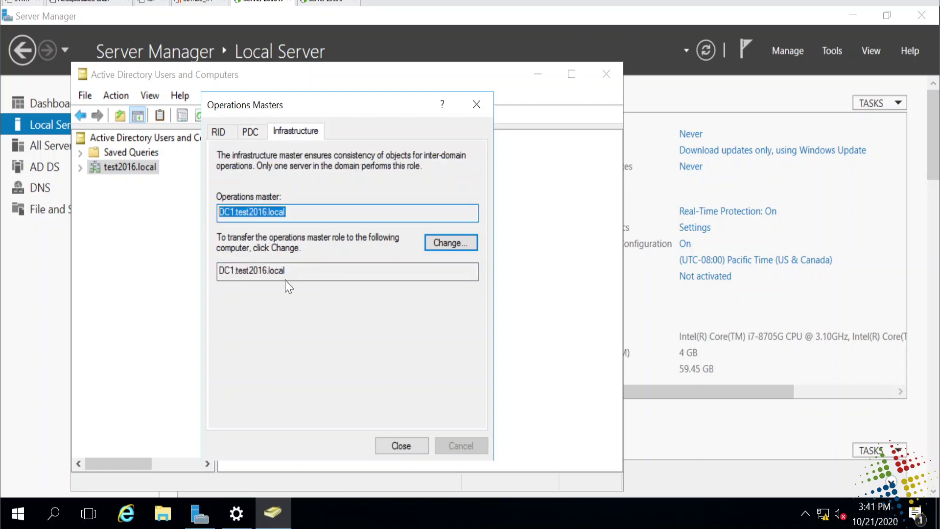
pyautogui.doubleClick(254, 271)
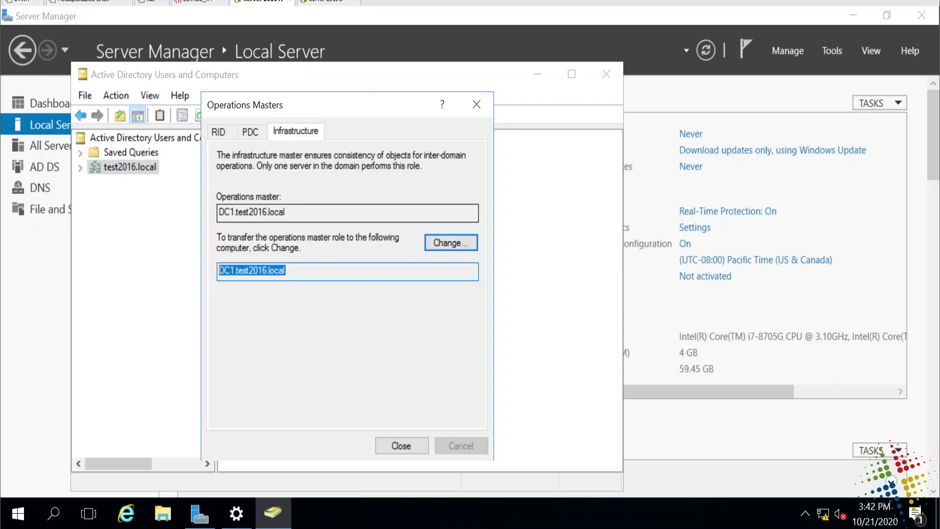
pyautogui.moveTo(286, 211); pyautogui.dragTo(219, 211)
pyautogui.moveTo(286, 270); pyautogui.dragTo(219, 270)
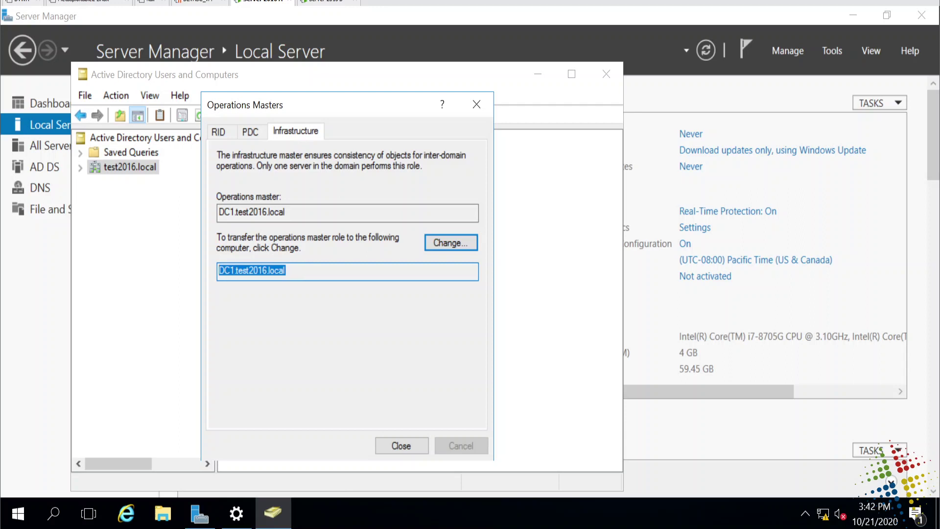
pyautogui.moveTo(324, 105); pyautogui.dragTo(324, 89)
# Close Operations Masters and select DC2.test2016.local in the Change Domain Controller dialog
pyautogui.click(403, 433)
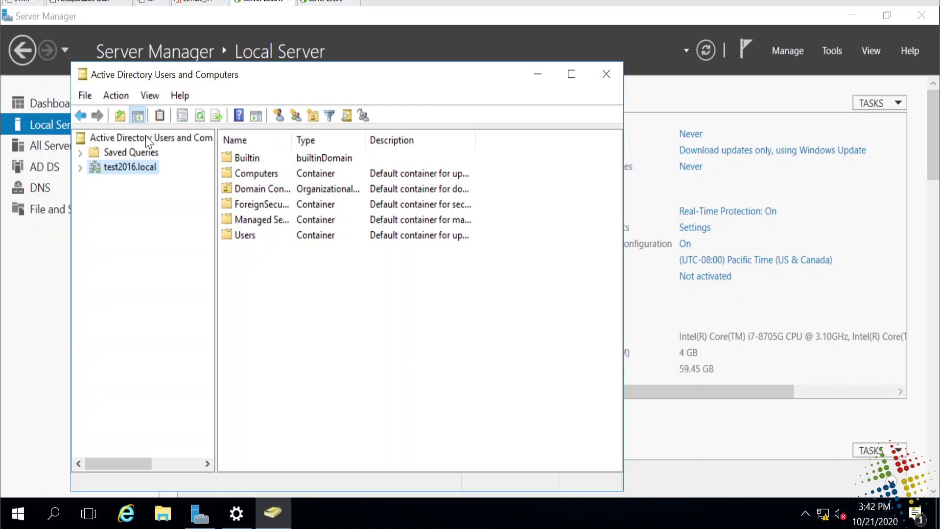
pyautogui.moveTo(293, 140); pyautogui.dragTo(394, 165)
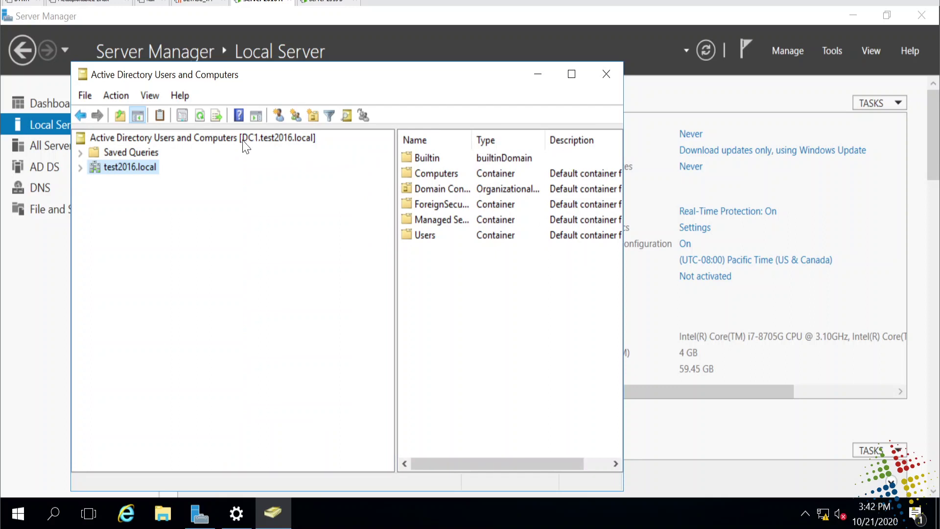
pyautogui.rightClick(170, 138)
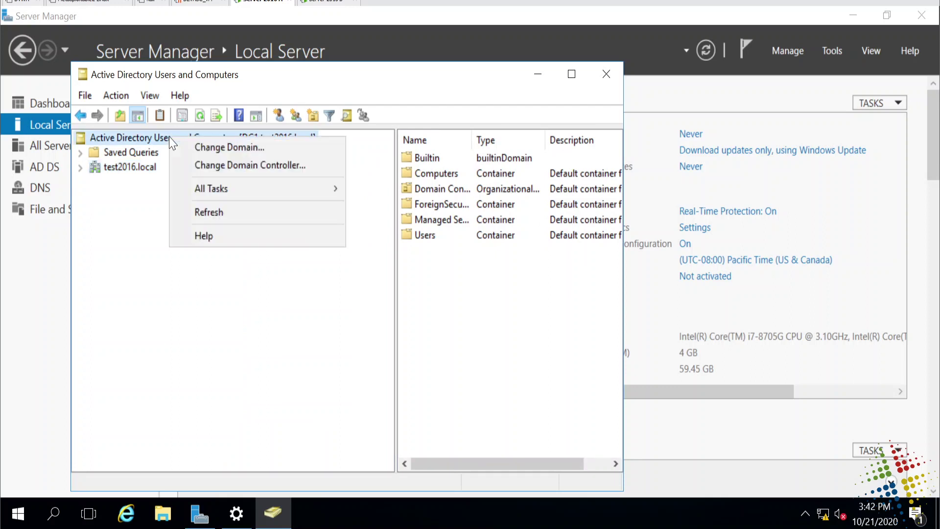
pyautogui.click(305, 164)
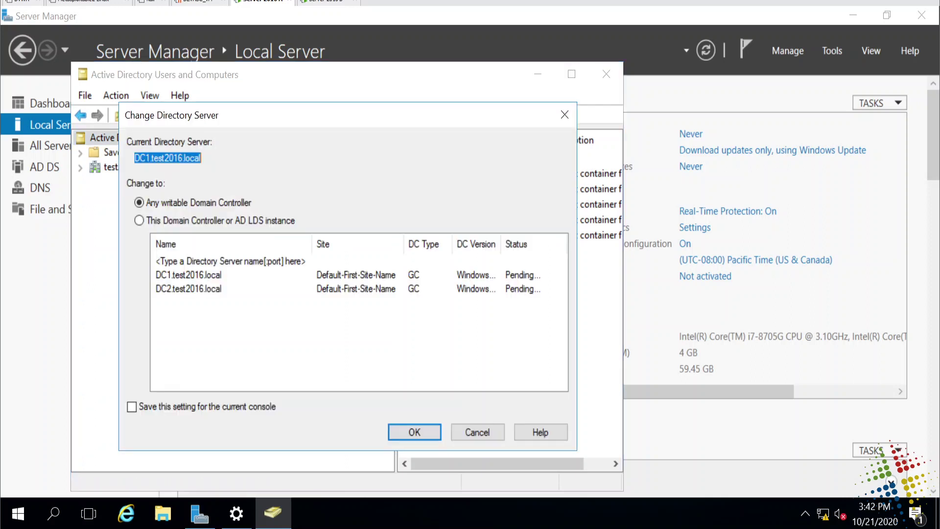
pyautogui.moveTo(135, 158); pyautogui.dragTo(182, 157)
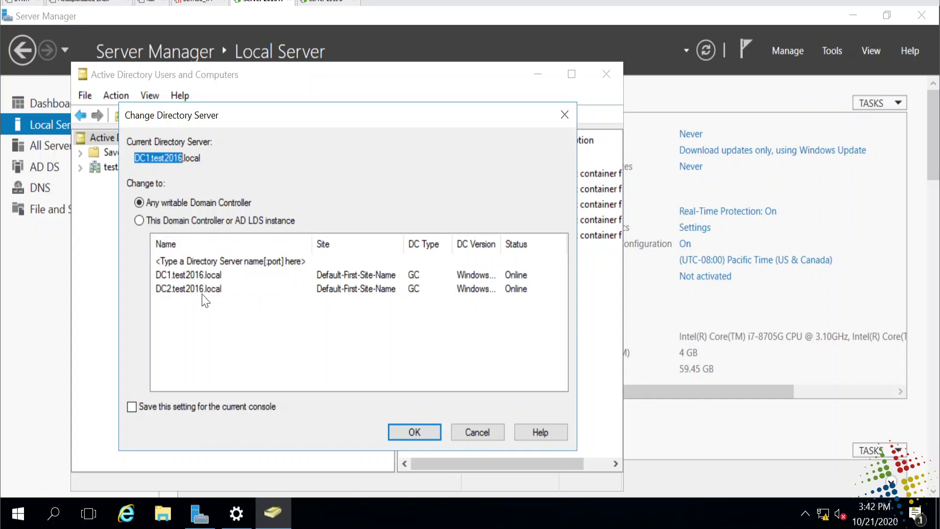
pyautogui.click(211, 291)
pyautogui.click(211, 291)
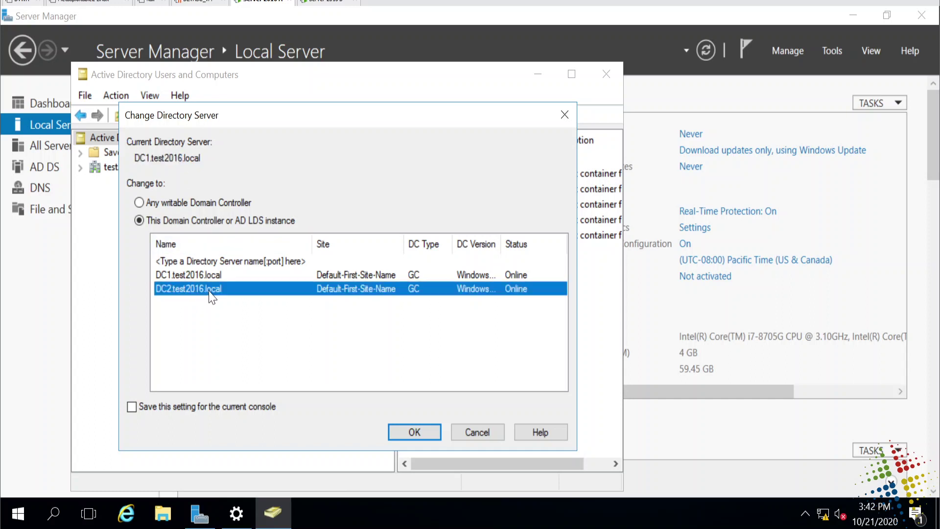
pyautogui.click(241, 264)
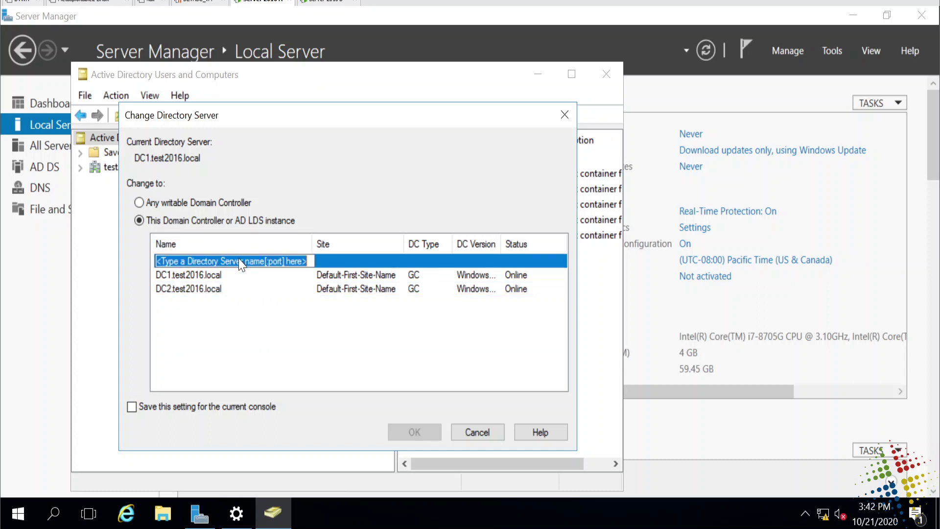
pyautogui.write('dc3')
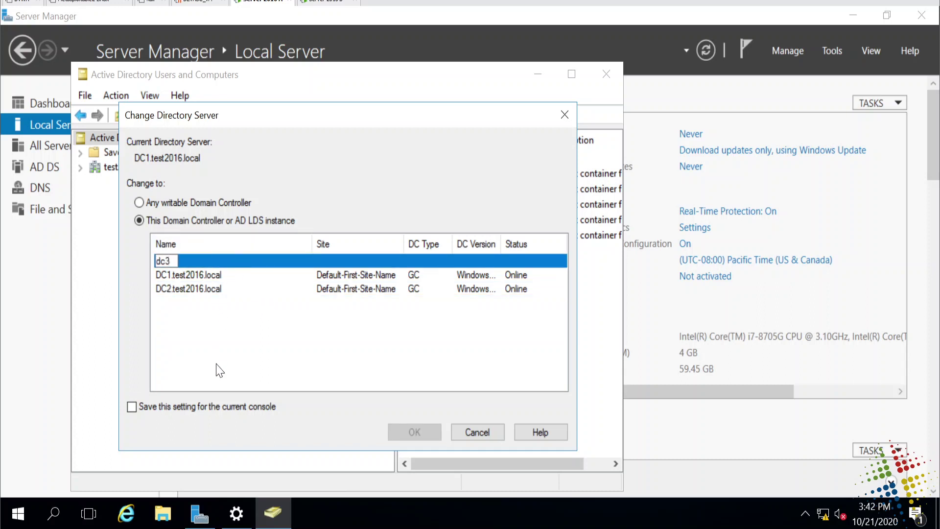
pyautogui.click(224, 292)
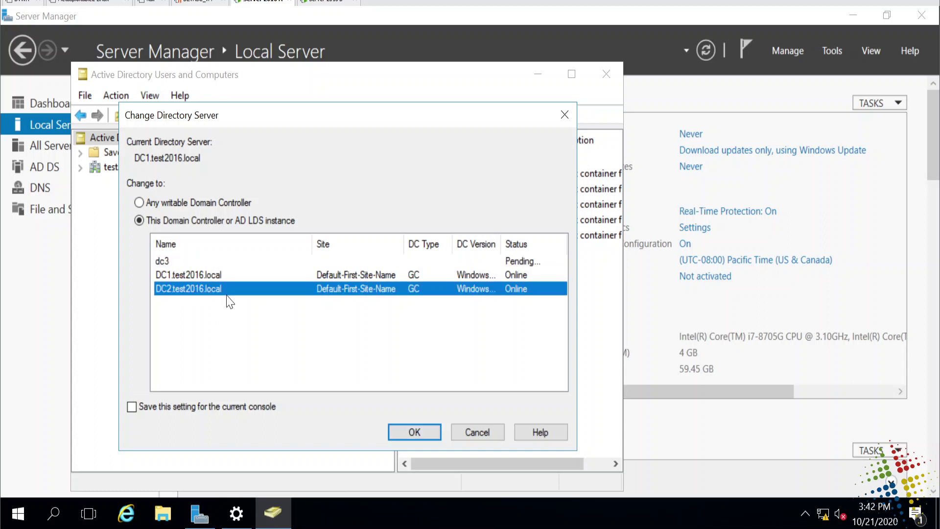
# Connect to DC2, open Operations Masters and transfer the RID master role to DC2.test2016.local
pyautogui.click(420, 434)
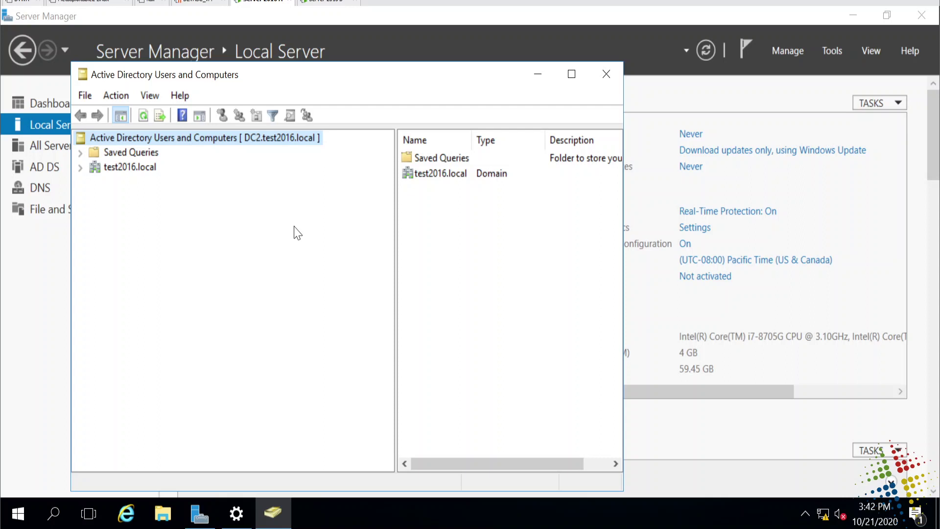
pyautogui.rightClick(122, 172)
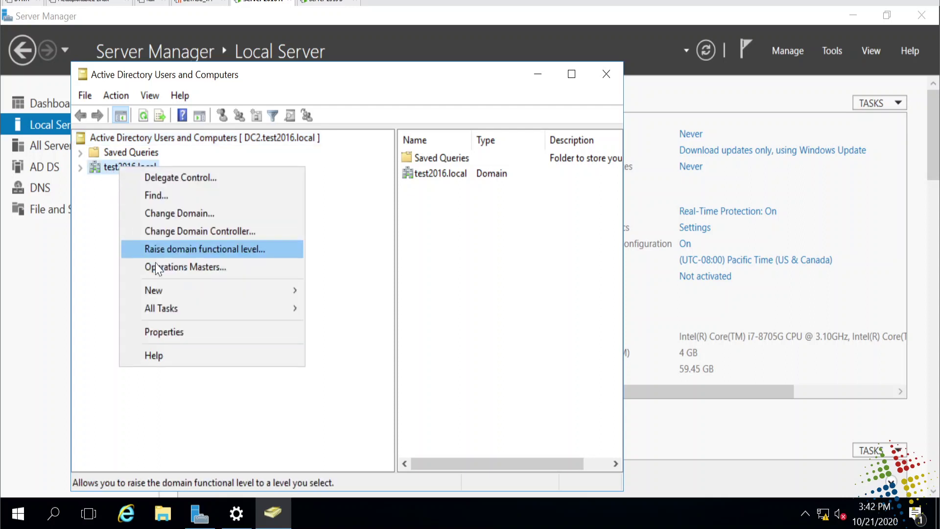
pyautogui.click(182, 268)
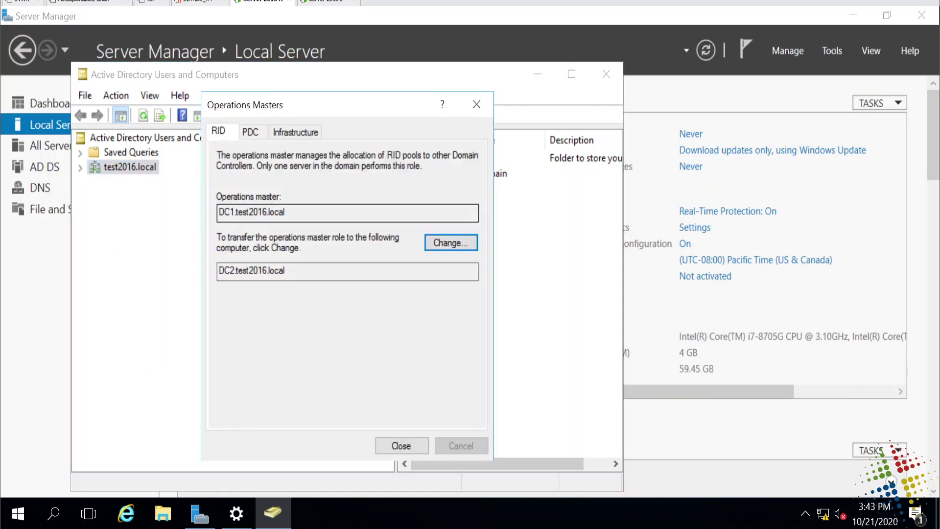
pyautogui.moveTo(287, 212); pyautogui.dragTo(218, 212)
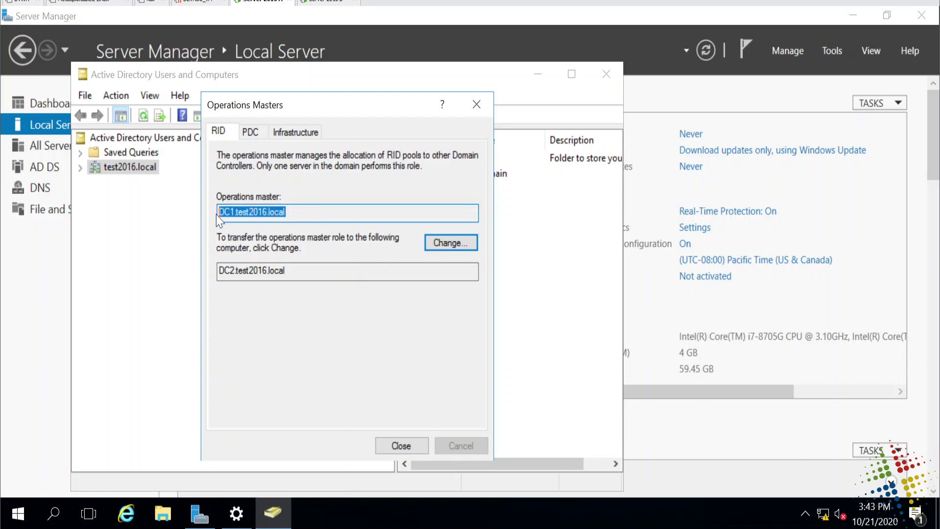
pyautogui.moveTo(285, 271); pyautogui.dragTo(219, 270)
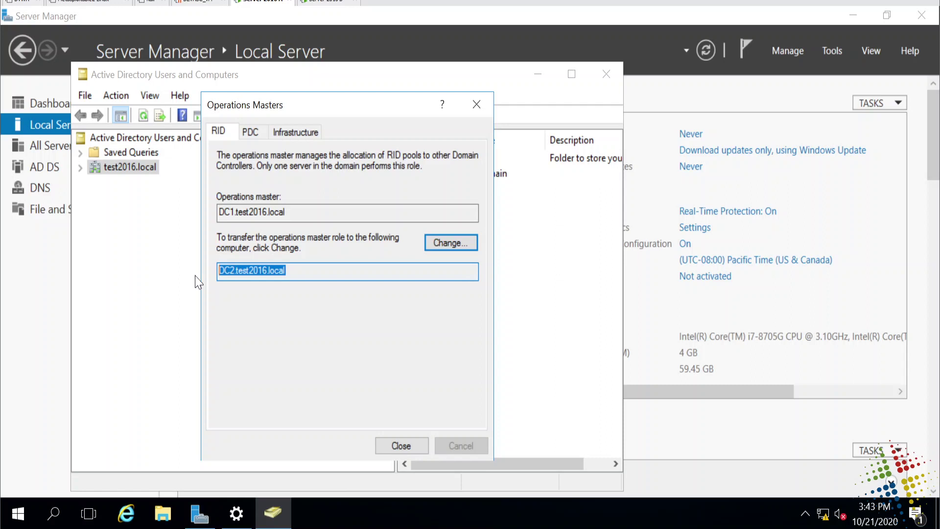
pyautogui.click(448, 244)
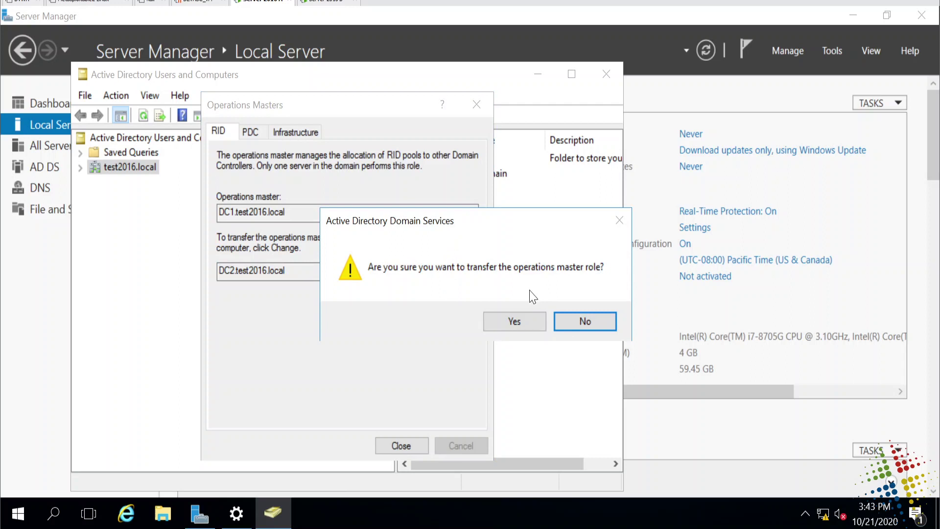
pyautogui.click(535, 321)
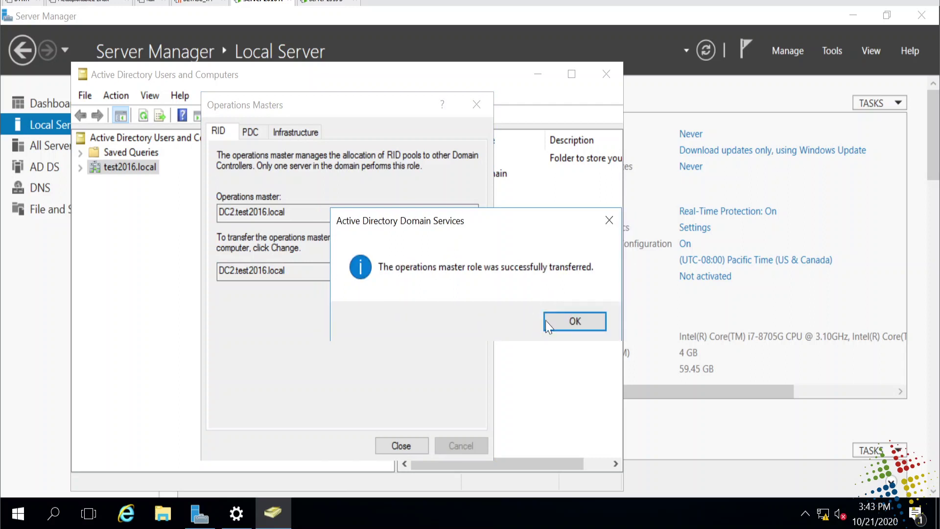
pyautogui.click(590, 325)
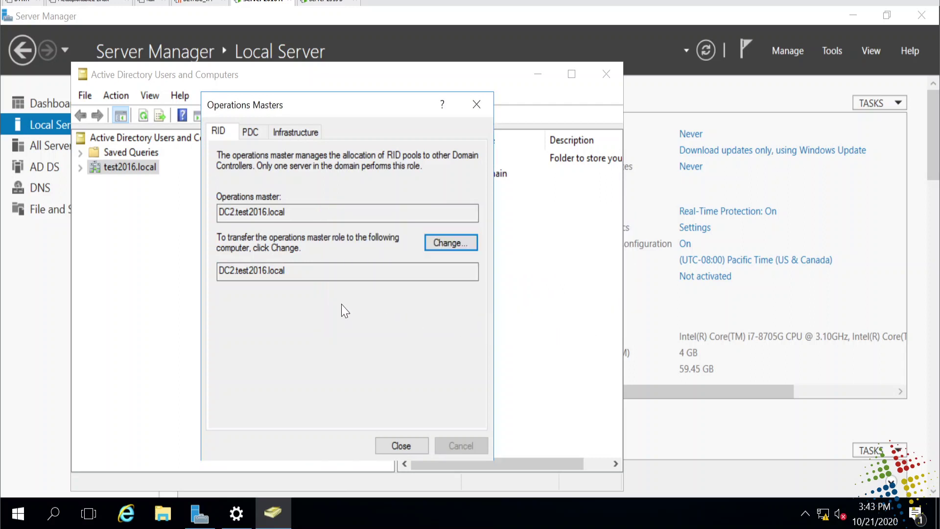
pyautogui.moveTo(288, 212); pyautogui.dragTo(214, 217)
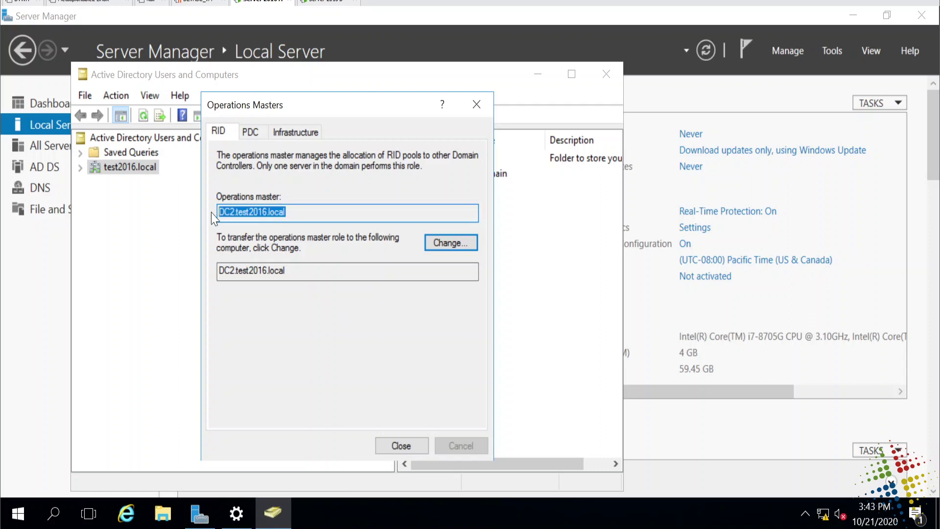
# Transfer the PDC and Infrastructure master roles to DC2.test2016.local
pyautogui.click(250, 131)
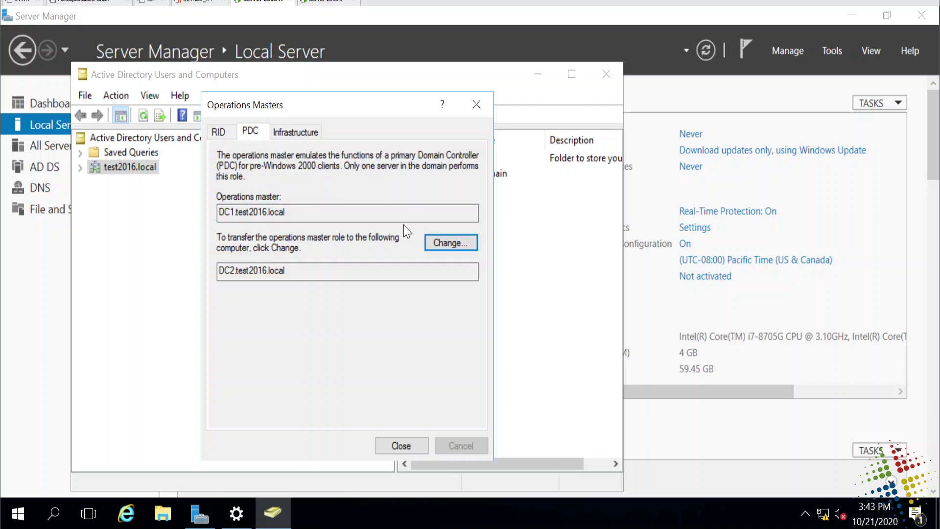
pyautogui.click(455, 247)
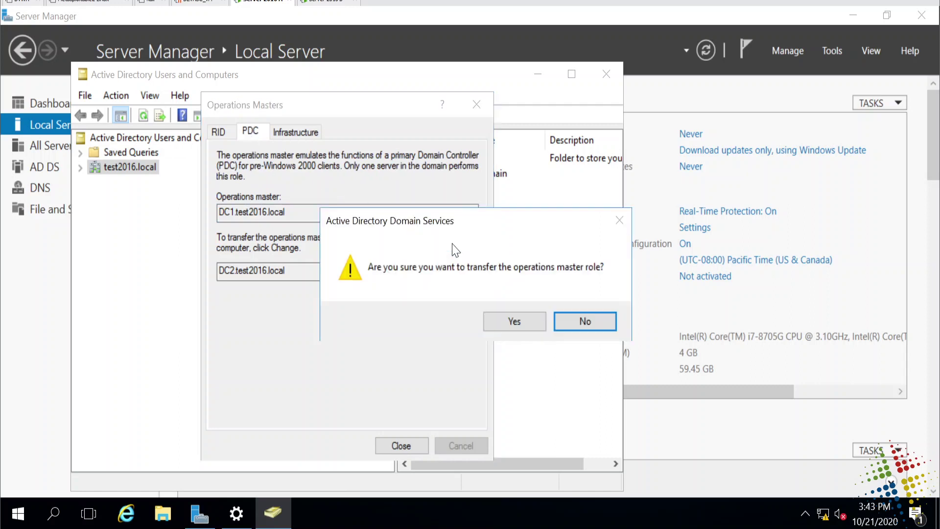
pyautogui.click(541, 322)
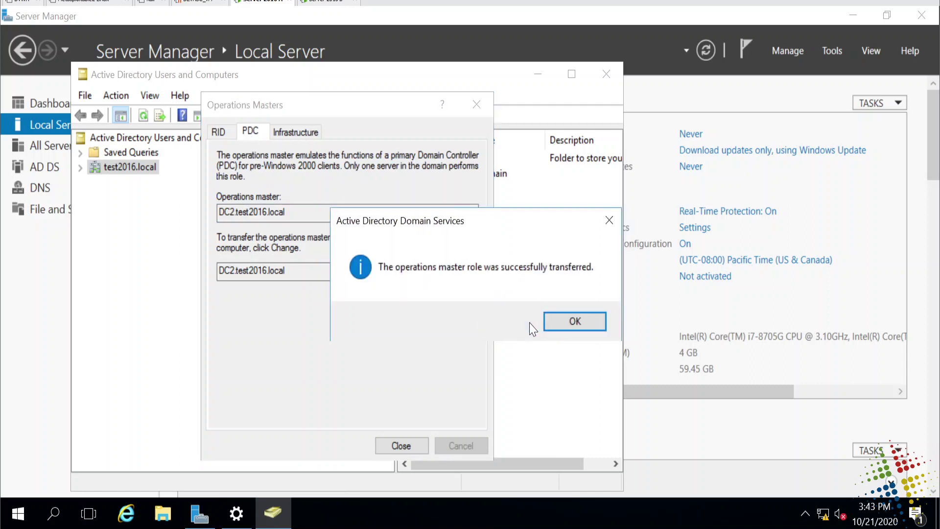
pyautogui.click(572, 321)
pyautogui.click(295, 132)
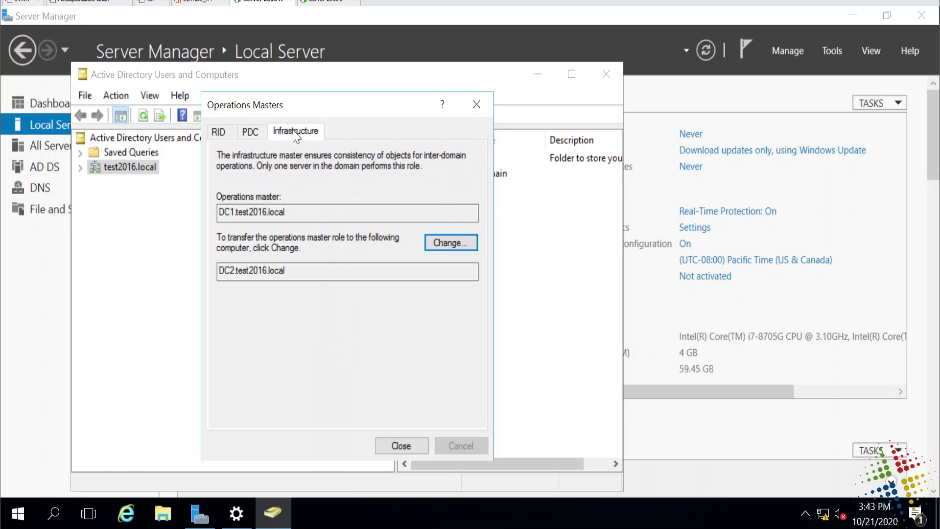
pyautogui.click(451, 243)
pyautogui.click(502, 320)
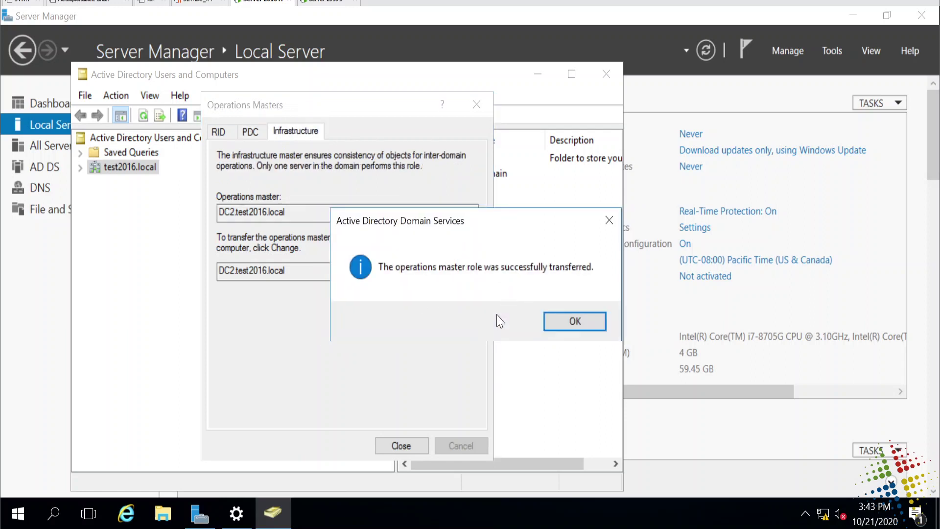
pyautogui.click(569, 322)
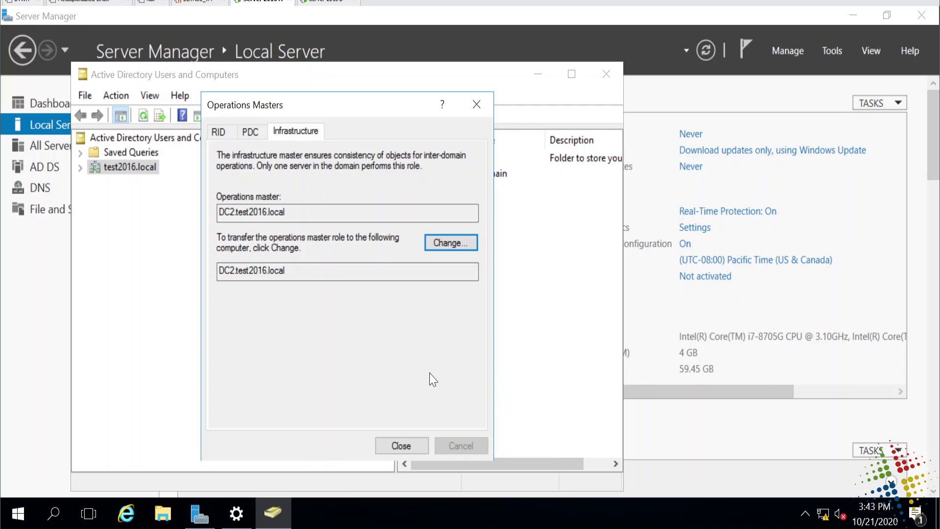
# Close Operations Masters and launch Active Directory Domains and Trusts, dismissing the PDC warning
pyautogui.click(410, 447)
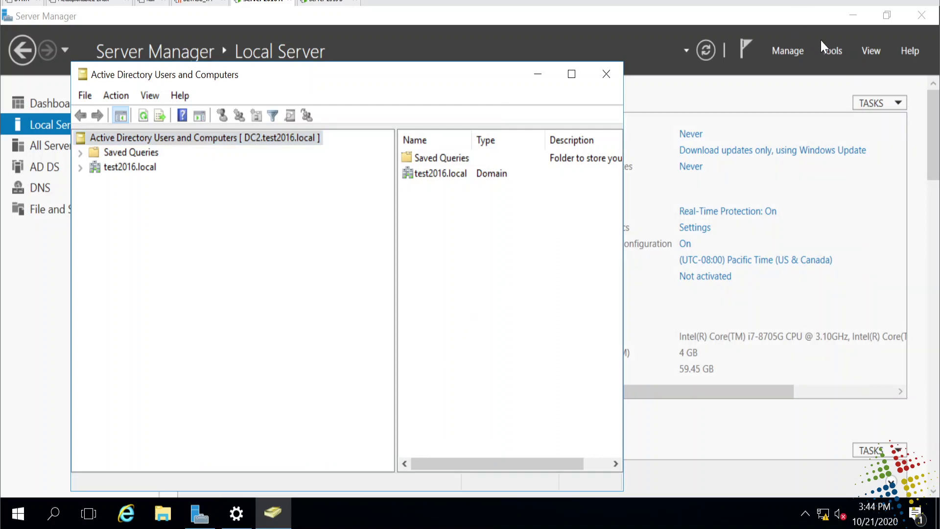
pyautogui.click(833, 51)
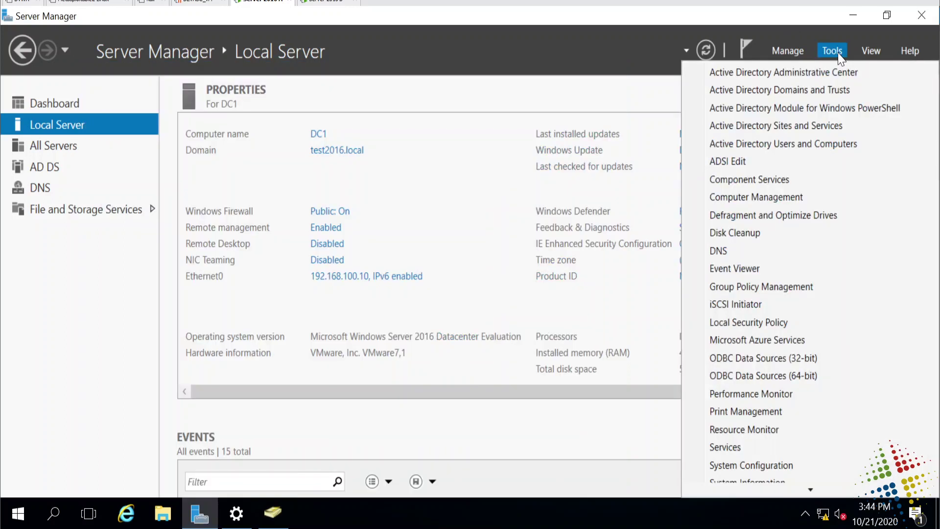
pyautogui.click(872, 92)
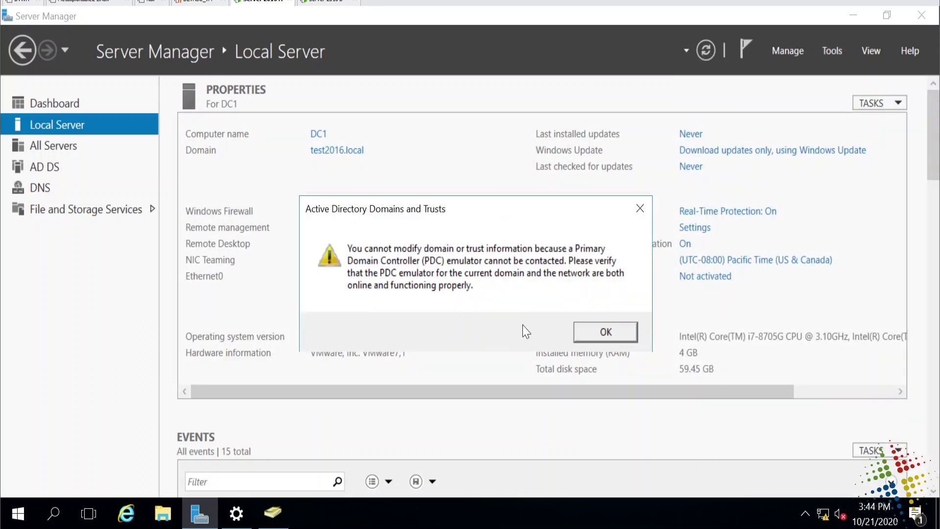
pyautogui.click(605, 331)
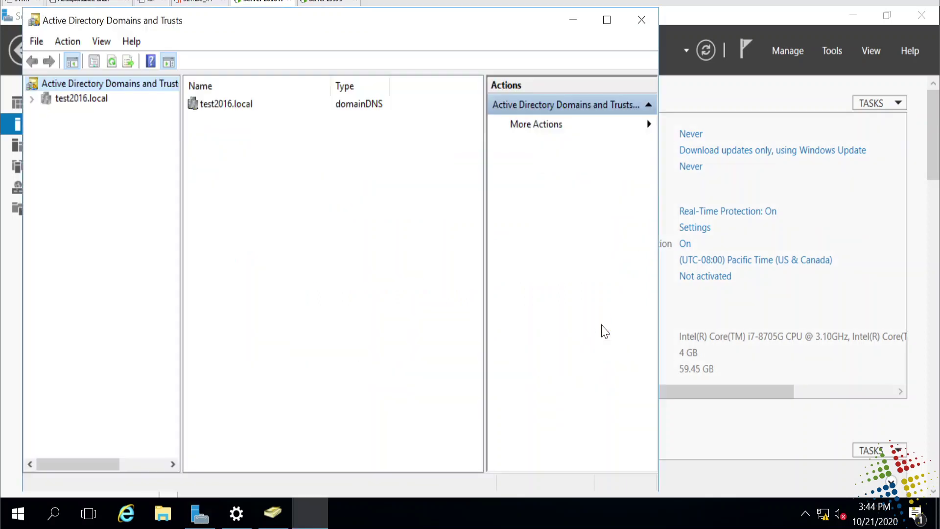
# Choose DC2.test2016.local in the Change Active Directory Domain Controller dialog
pyautogui.rightClick(153, 91)
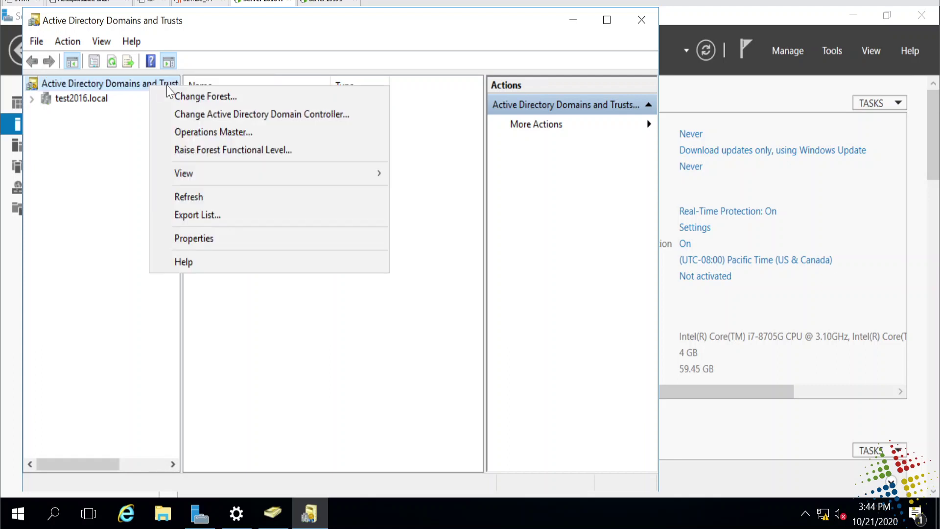
pyautogui.click(206, 117)
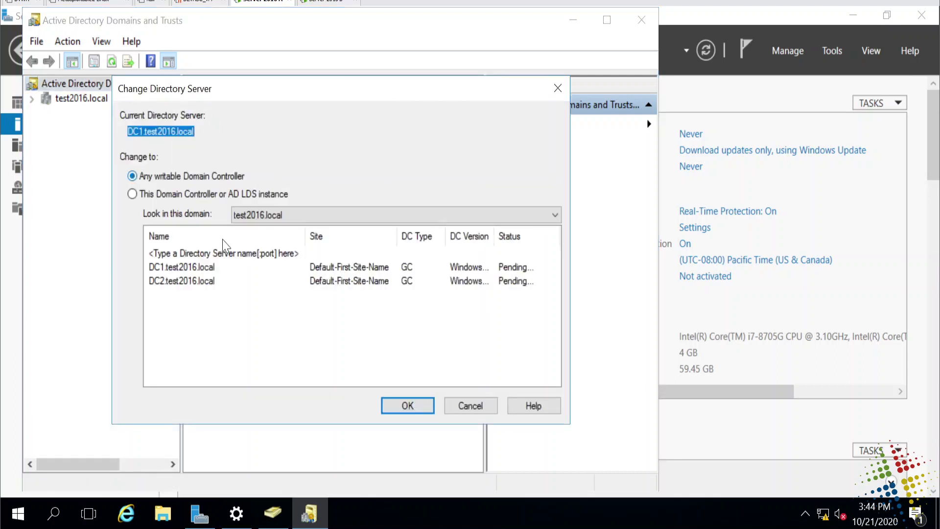
pyautogui.click(192, 282)
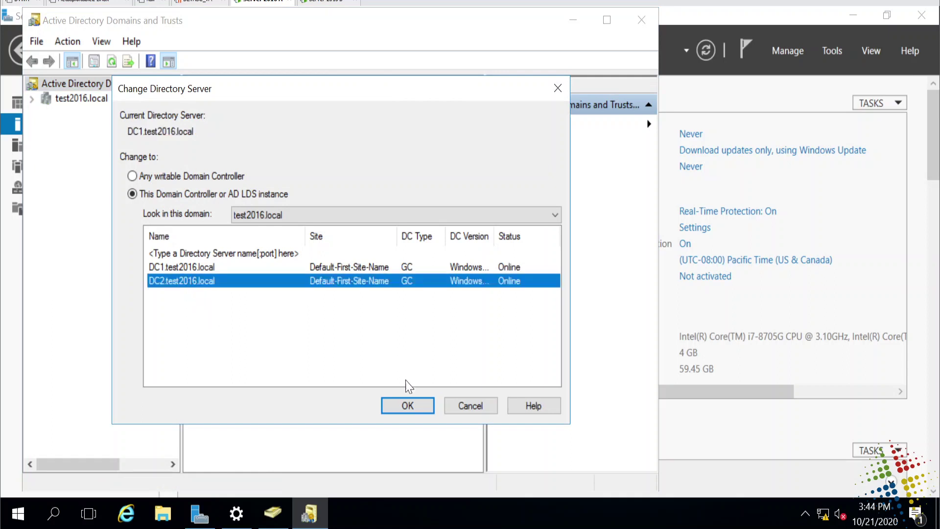
# Connect Active Directory Domains and Trusts to DC2.test2016.local
pyautogui.click(410, 404)
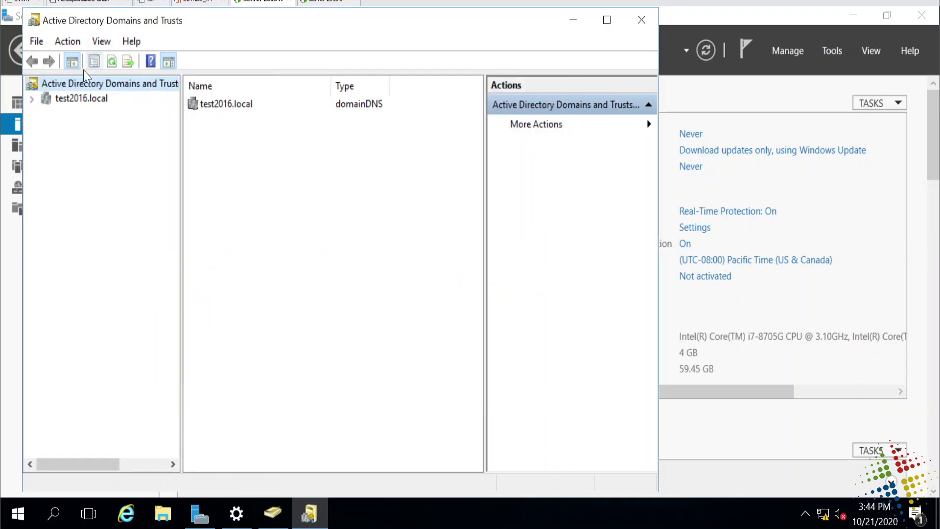
pyautogui.rightClick(73, 100)
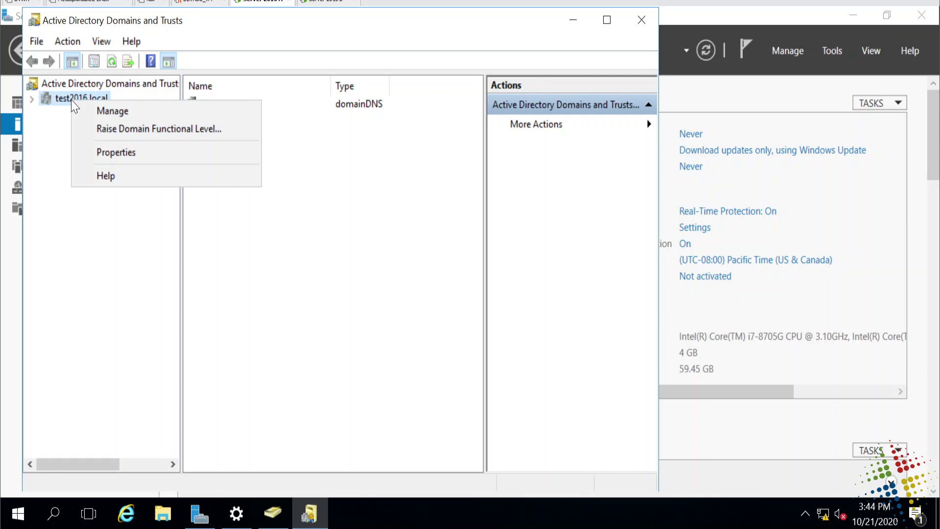
pyautogui.click(56, 99)
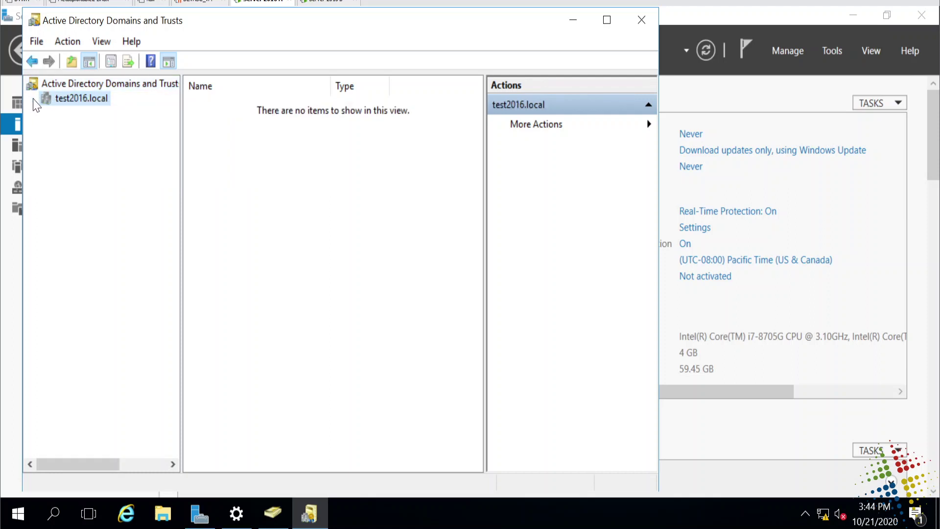
# Transfer the domain naming master role from DC1 to DC2.test2016.local and close the dialog
pyautogui.rightClick(80, 88)
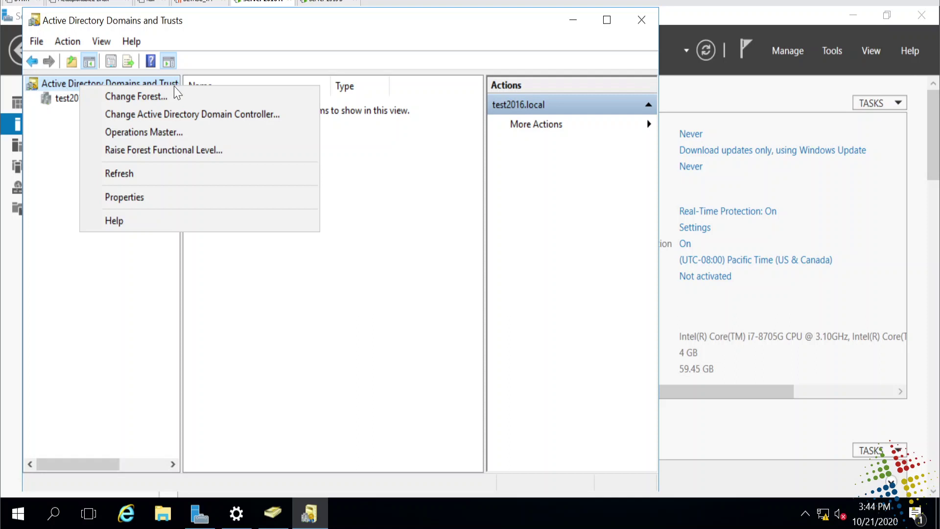
pyautogui.click(183, 132)
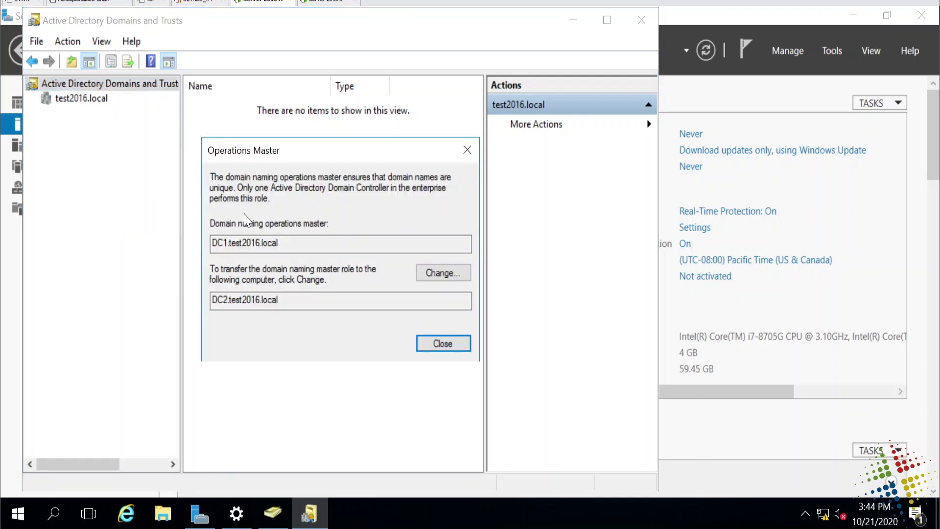
pyautogui.moveTo(279, 243); pyautogui.dragTo(203, 244)
pyautogui.moveTo(211, 300); pyautogui.dragTo(279, 299)
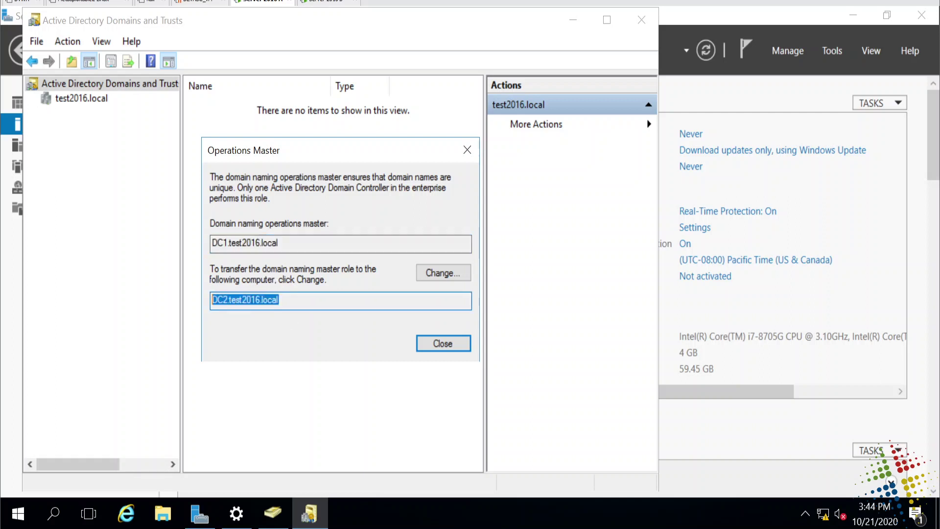
pyautogui.click(437, 274)
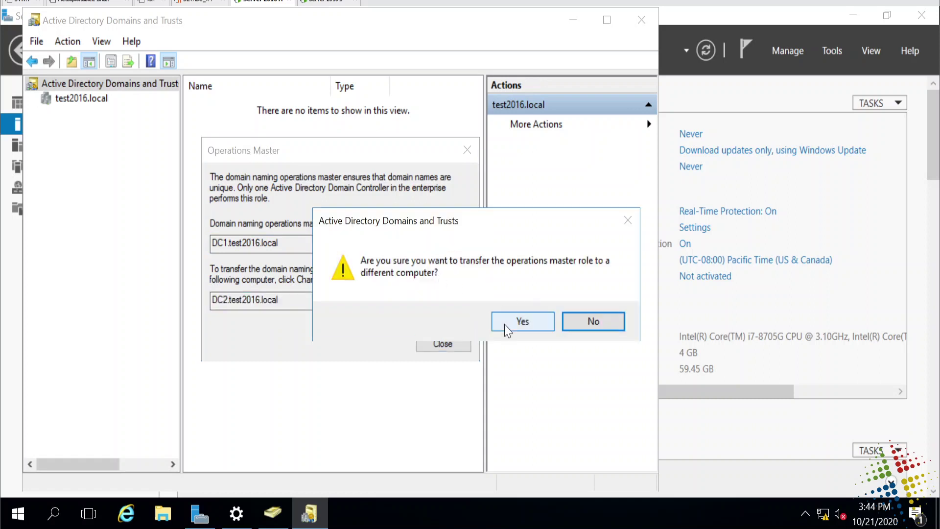
pyautogui.click(512, 325)
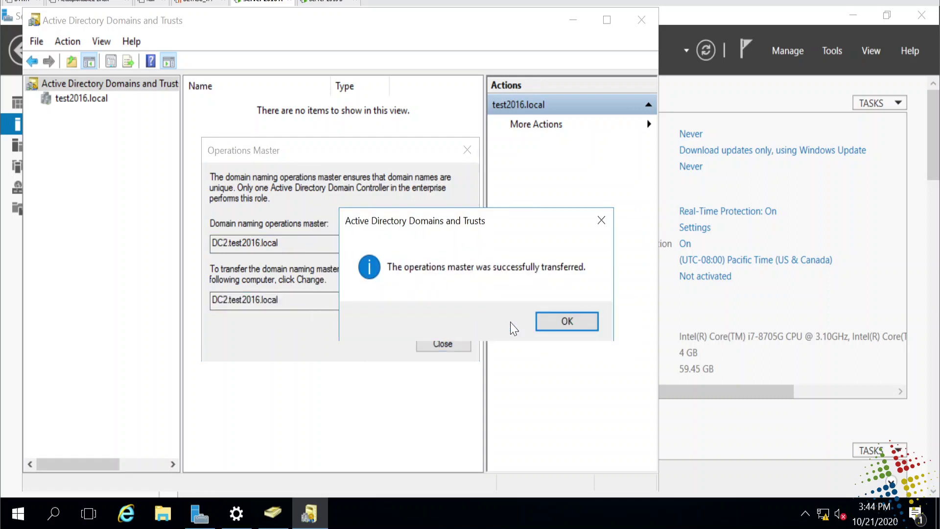
pyautogui.click(567, 322)
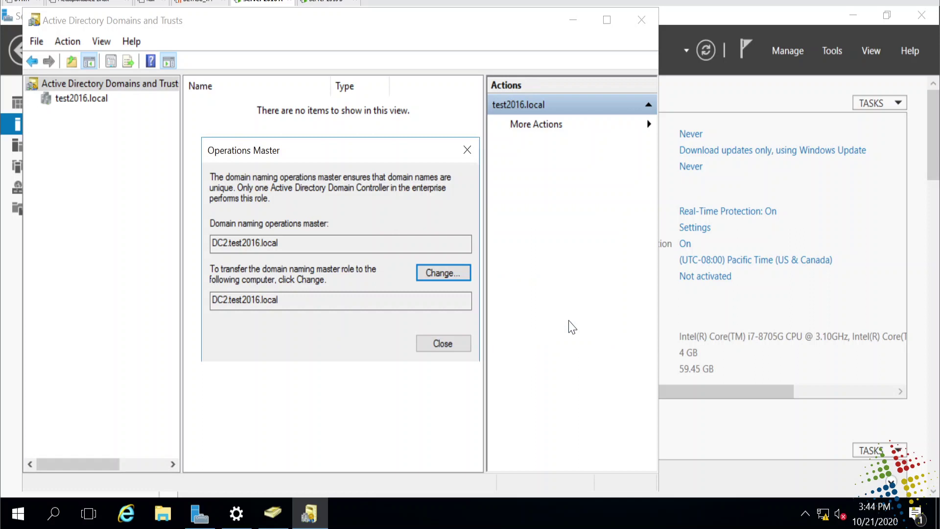
pyautogui.click(453, 347)
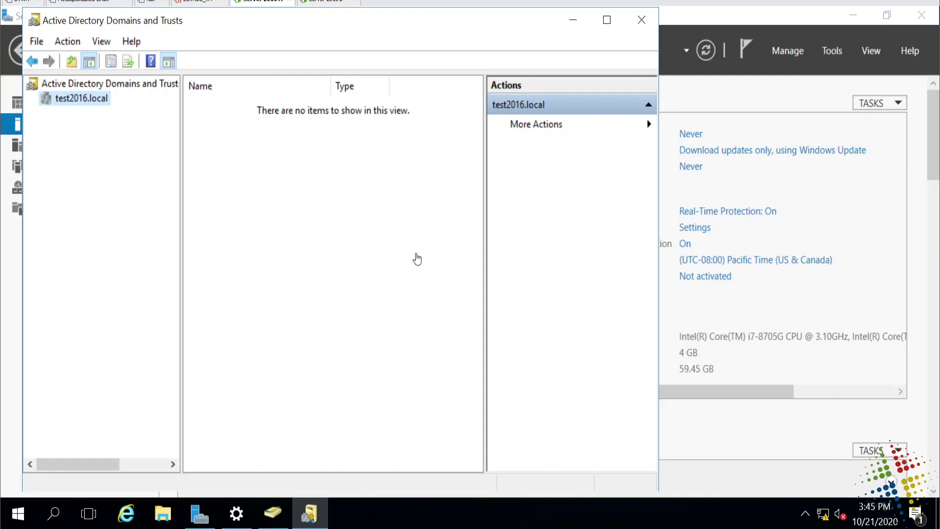
# Launch Active Directory Users and Computers and open the test2016.local Users container
pyautogui.click(832, 55)
pyautogui.click(833, 53)
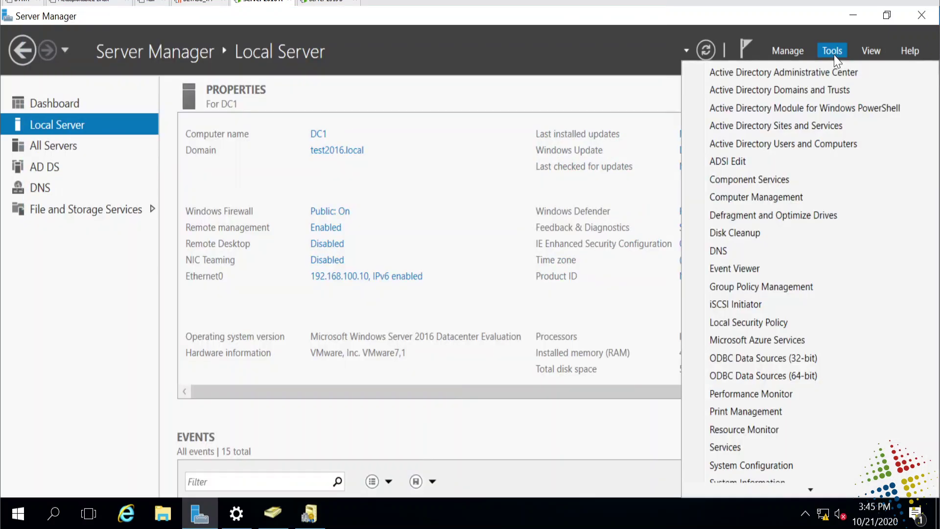
pyautogui.click(849, 143)
pyautogui.click(119, 168)
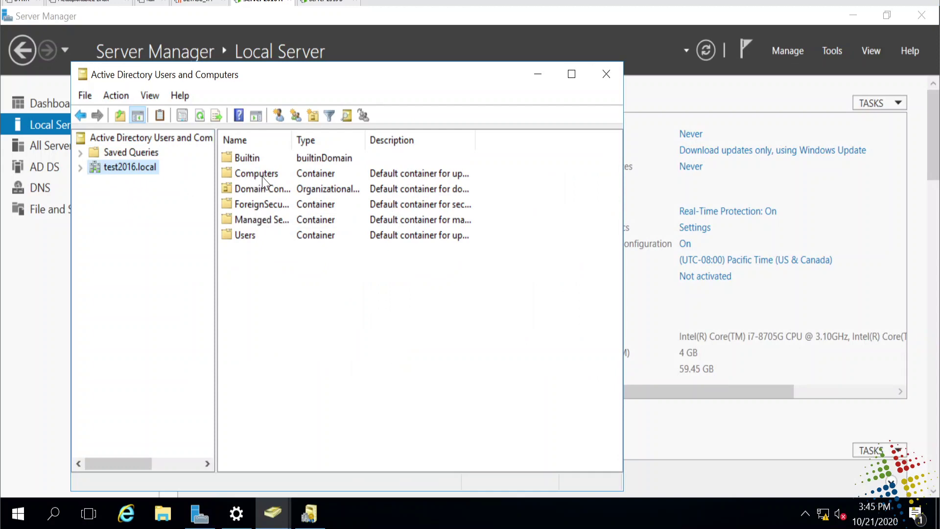
pyautogui.doubleClick(246, 236)
# Open Schema Admins and confirm Administrator is listed on its Members tab
pyautogui.click(270, 300)
pyautogui.press('End')
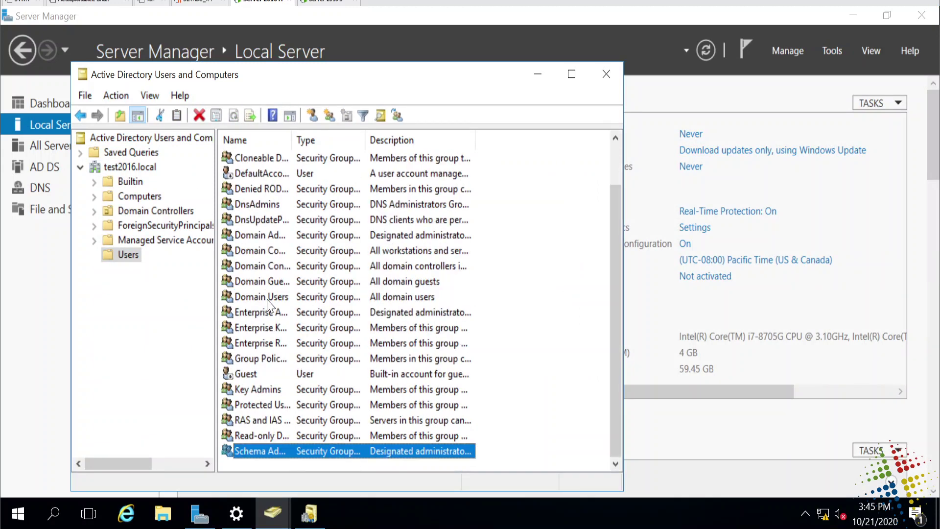
pyautogui.doubleClick(281, 451)
pyautogui.click(263, 132)
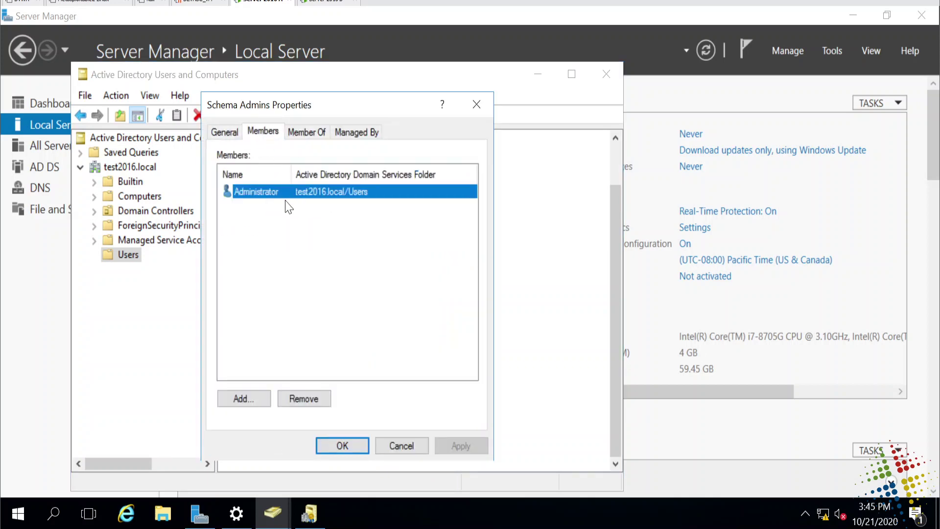
pyautogui.press('Escape')
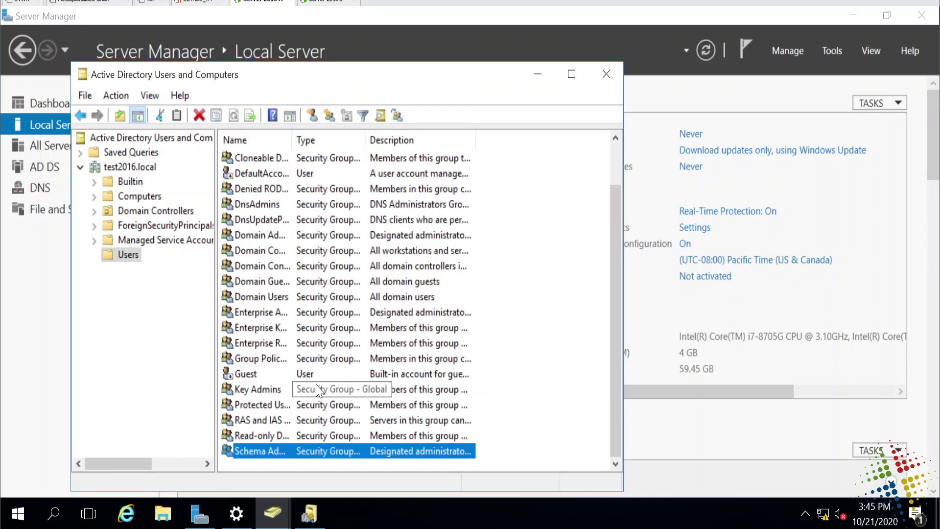
# Start Command Prompt and begin typing the regsvr32 schmmgmt.dll command
pyautogui.click(18, 513)
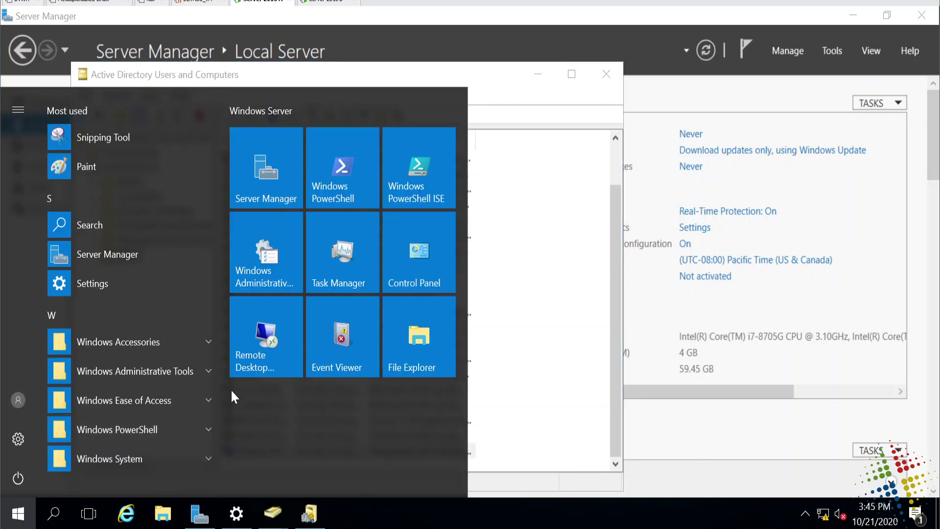
pyautogui.write('cmd')
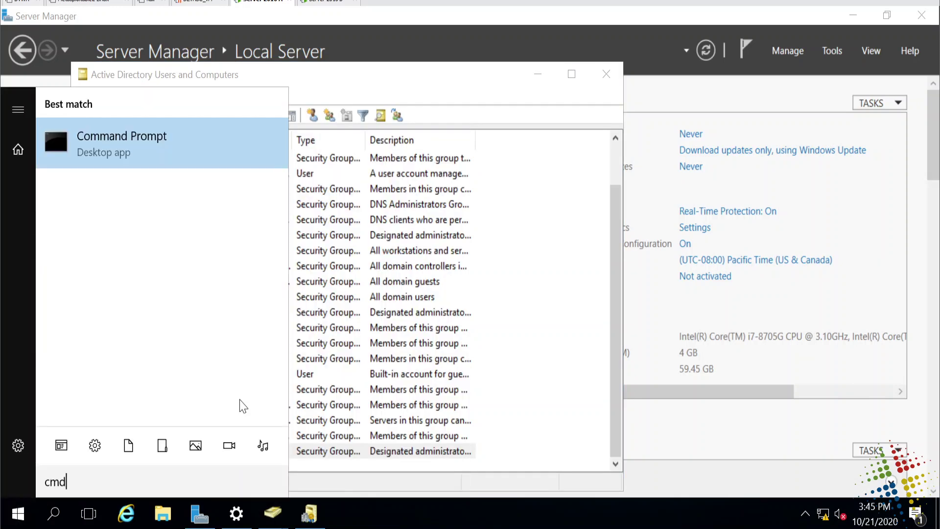
pyautogui.press('Return')
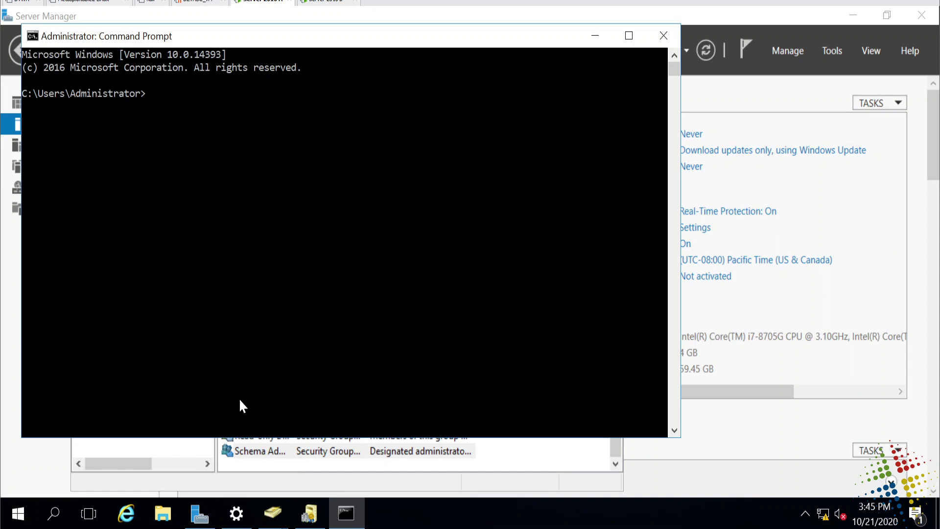
pyautogui.write('regsvr32 schmmgm')
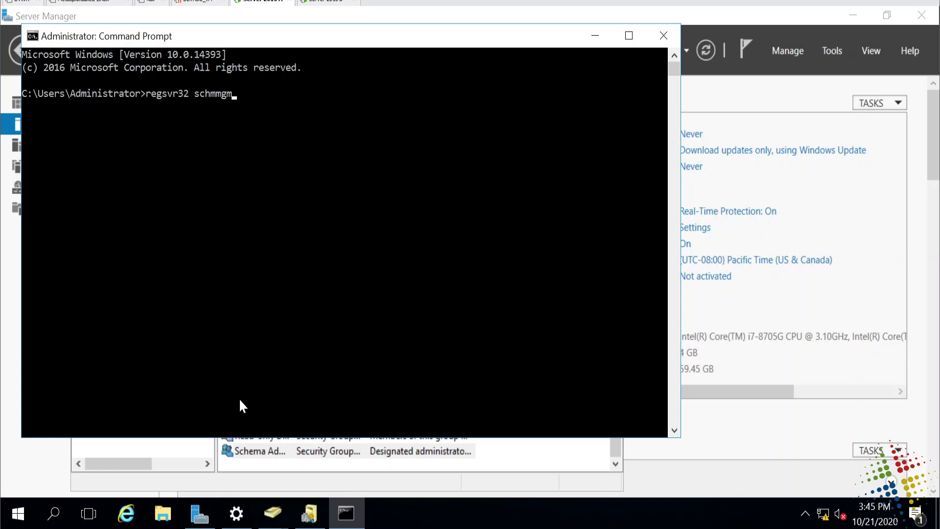
pyautogui.write('t.dl')
# Set the Command Prompt console font size to 24
pyautogui.click(320, 237)
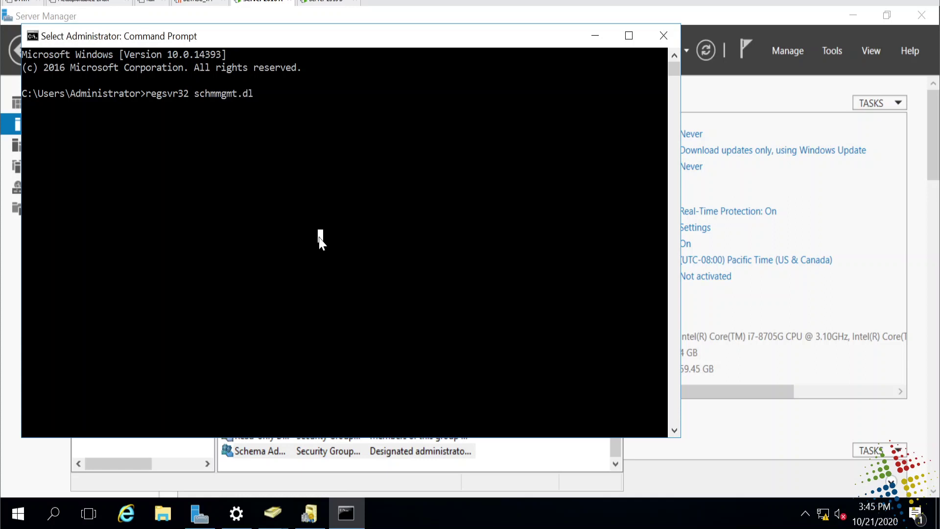
pyautogui.click(32, 36)
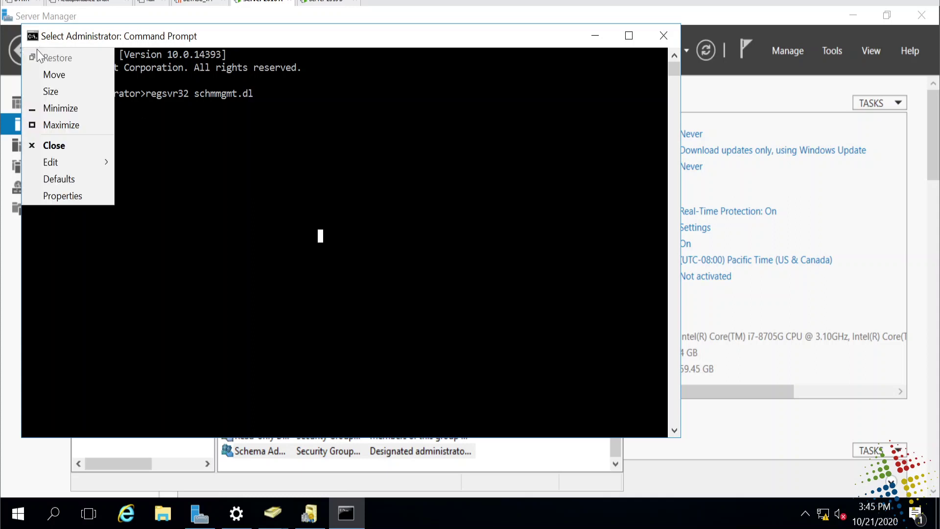
pyautogui.click(72, 198)
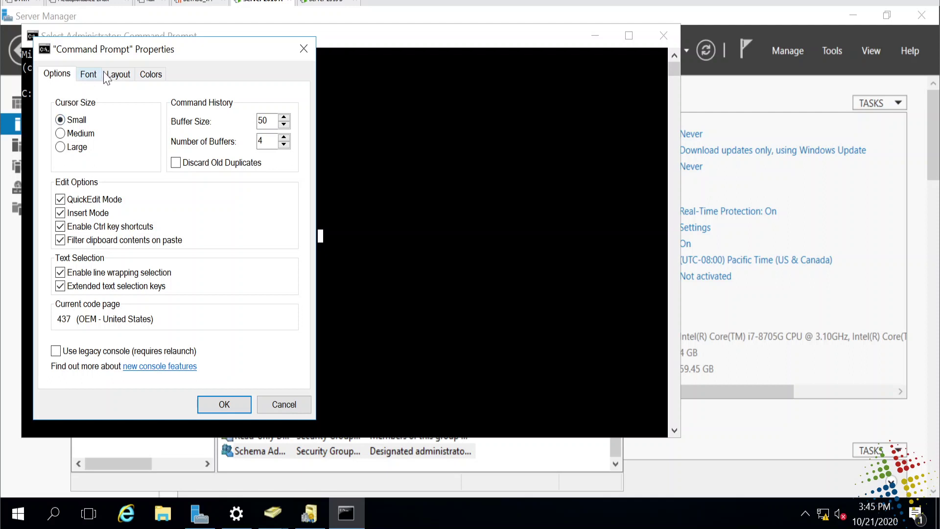
pyautogui.click(90, 75)
pyautogui.click(59, 159)
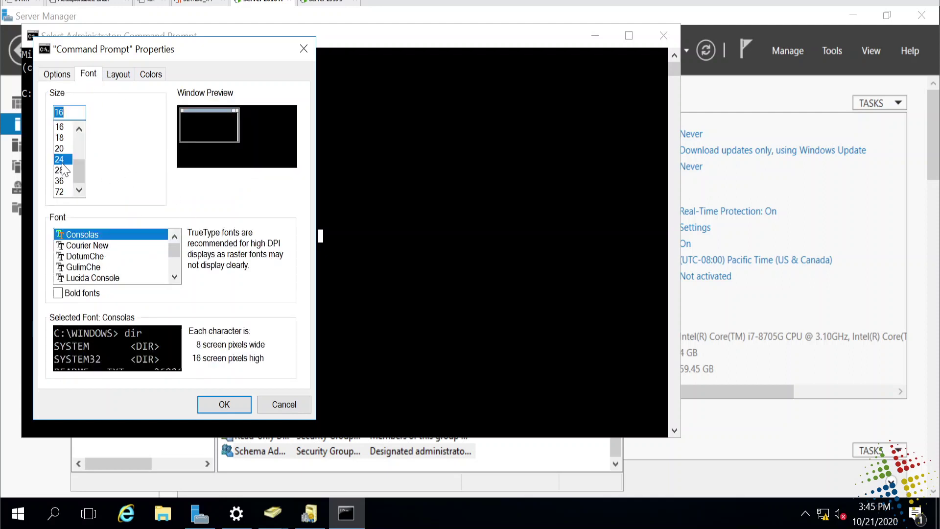
pyautogui.click(218, 404)
# Run regsvr32 schmmgmt.dll, acknowledge the success message, and enter mmc
pyautogui.click(402, 279)
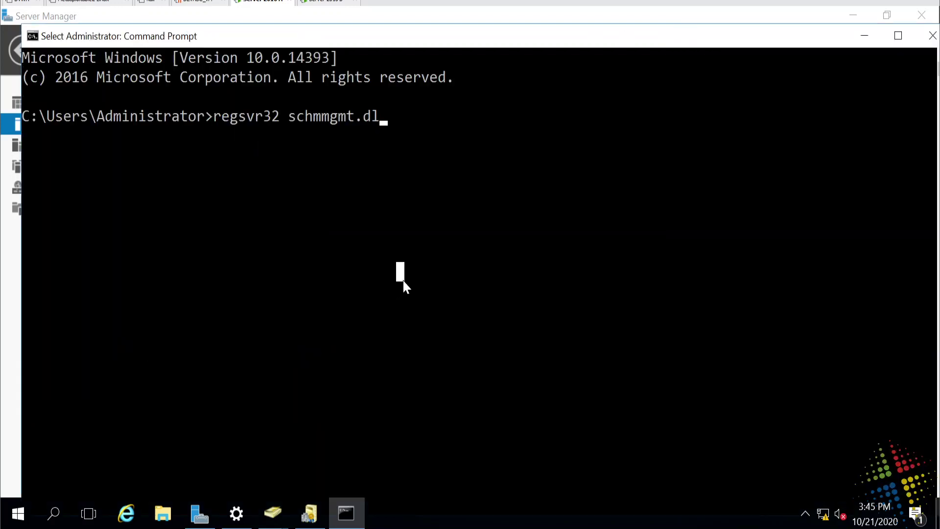
pyautogui.write('l')
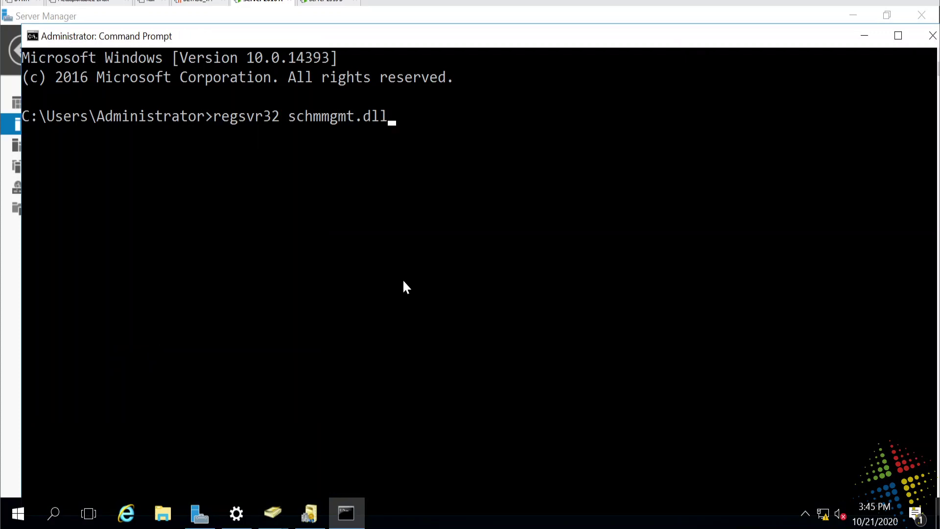
pyautogui.press('Return')
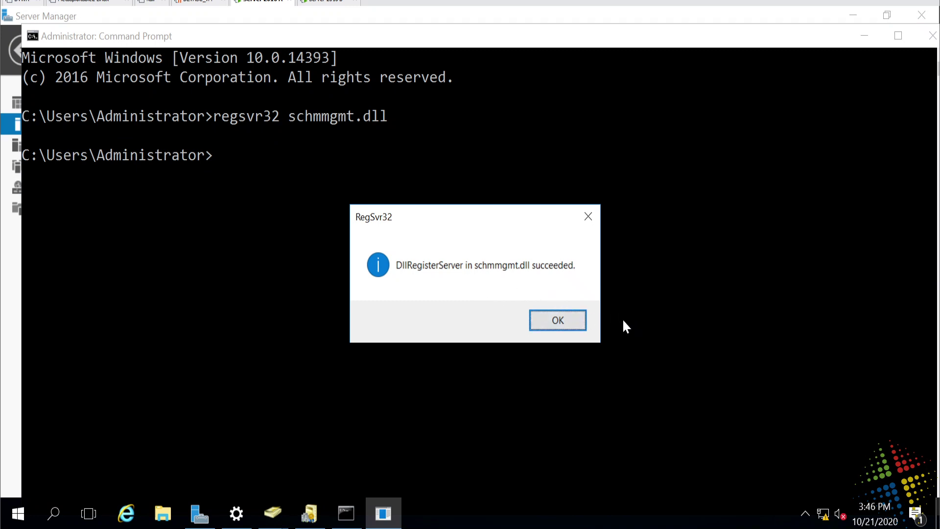
pyautogui.click(570, 321)
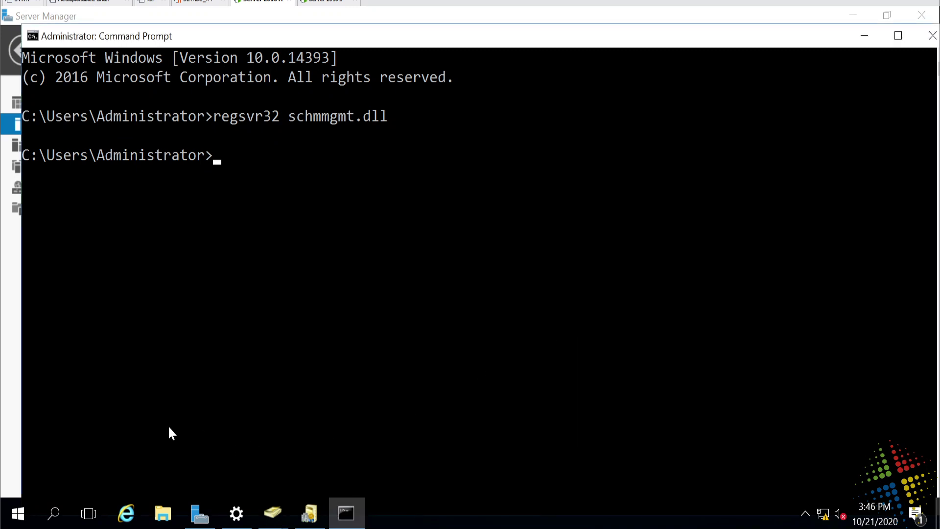
pyautogui.write('mmc')
# Launch MMC, add the Active Directory Schema snap-in, and expand it to Classes and Attributes
pyautogui.press('Return')
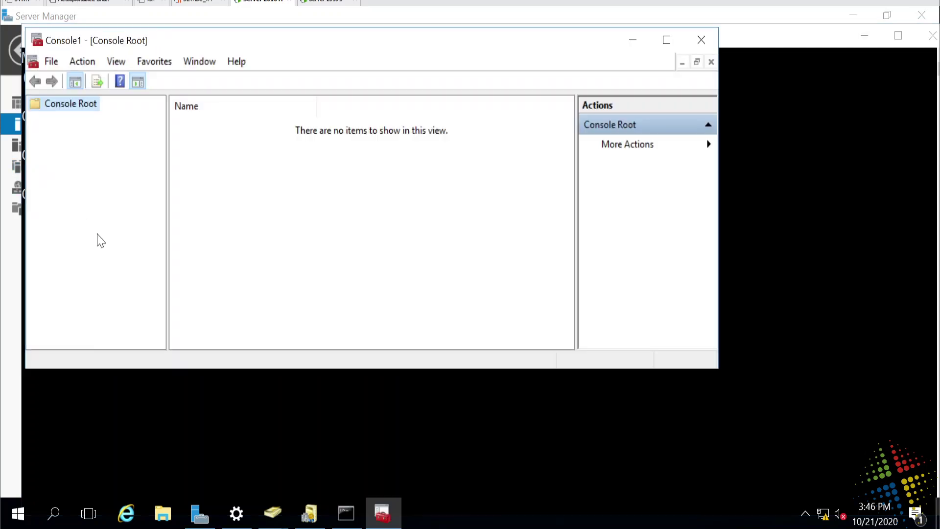
pyautogui.click(52, 61)
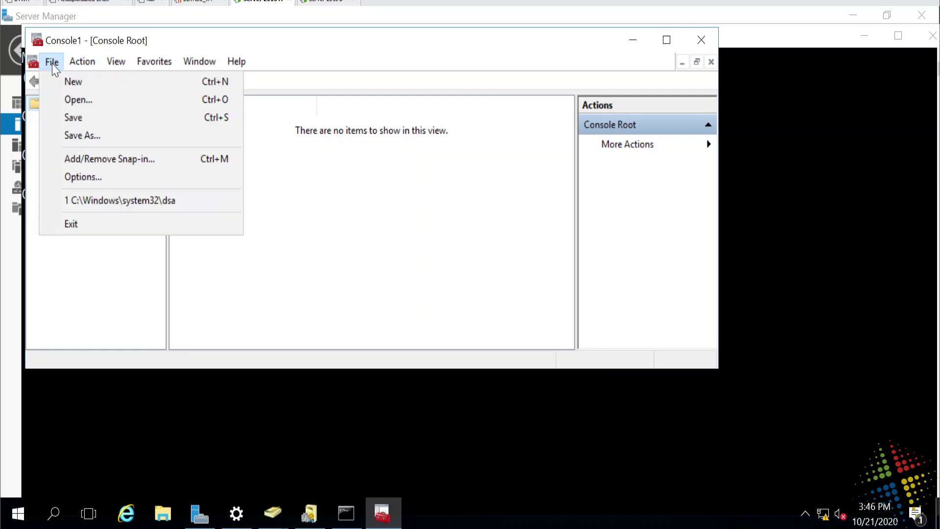
pyautogui.click(74, 161)
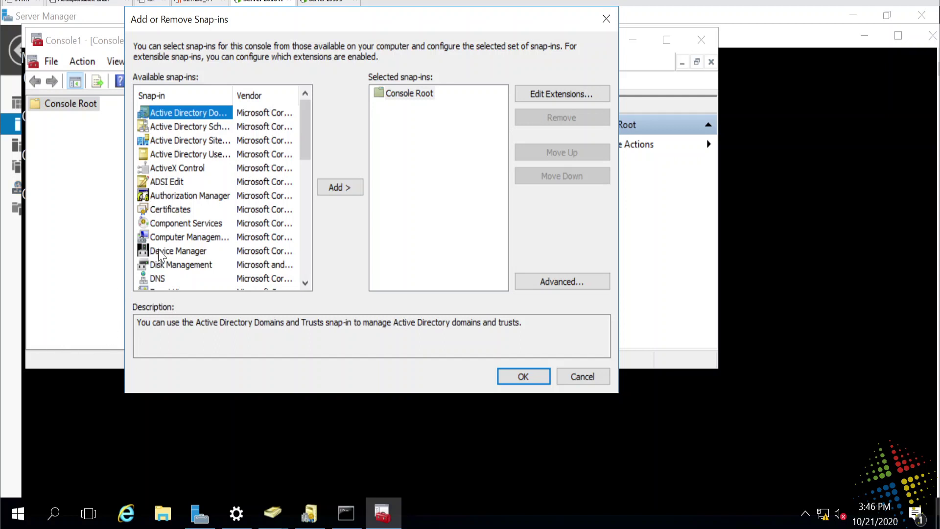
pyautogui.click(227, 124)
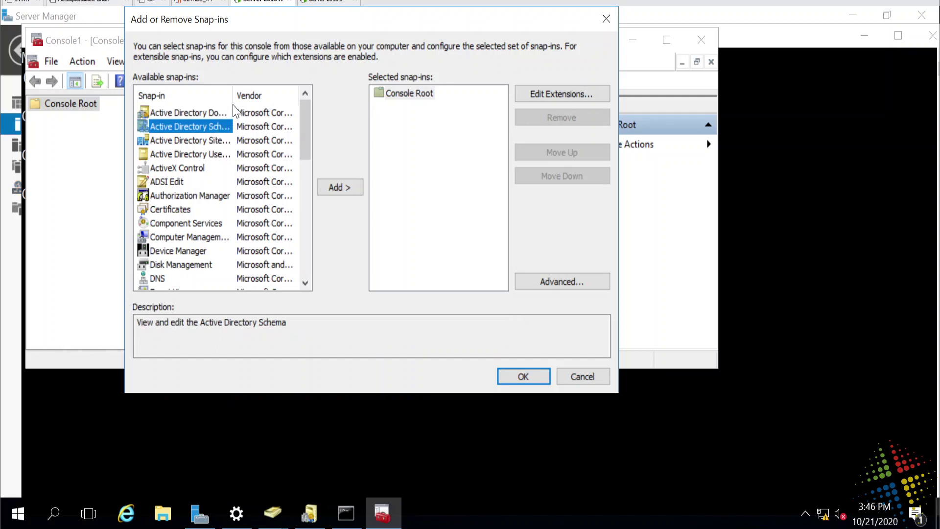
pyautogui.moveTo(232, 96); pyautogui.dragTo(272, 95)
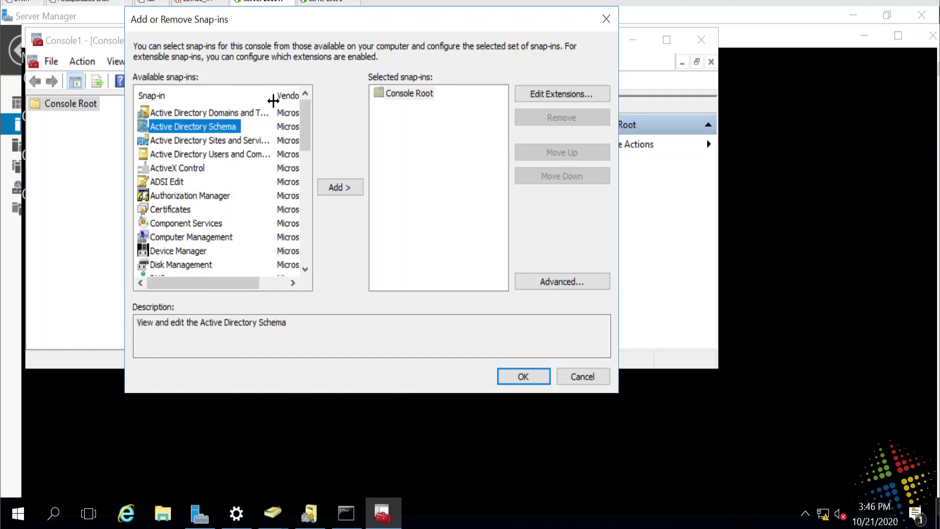
pyautogui.click(338, 187)
pyautogui.click(521, 376)
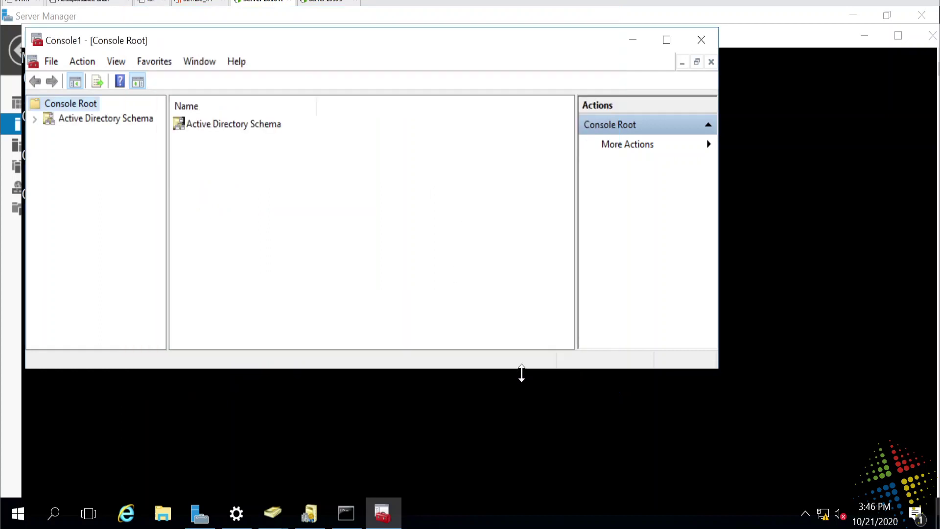
pyautogui.click(112, 120)
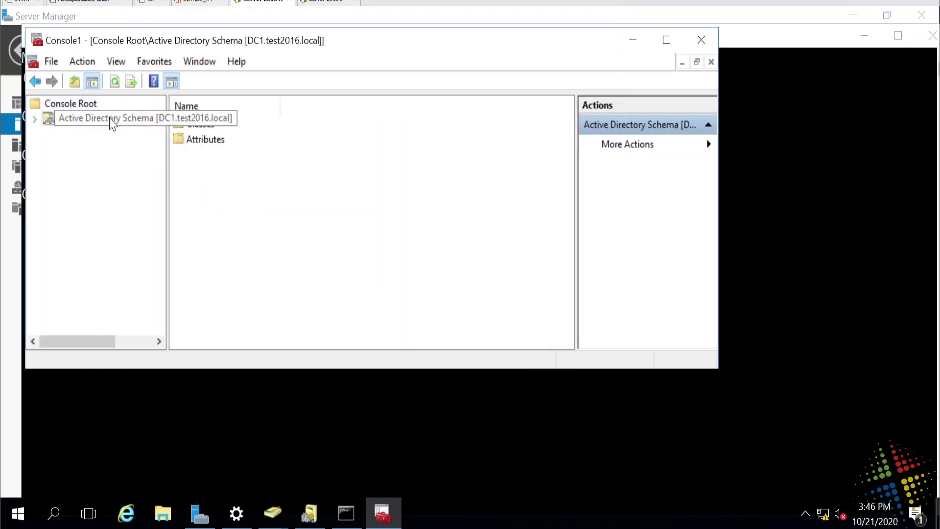
pyautogui.click(36, 120)
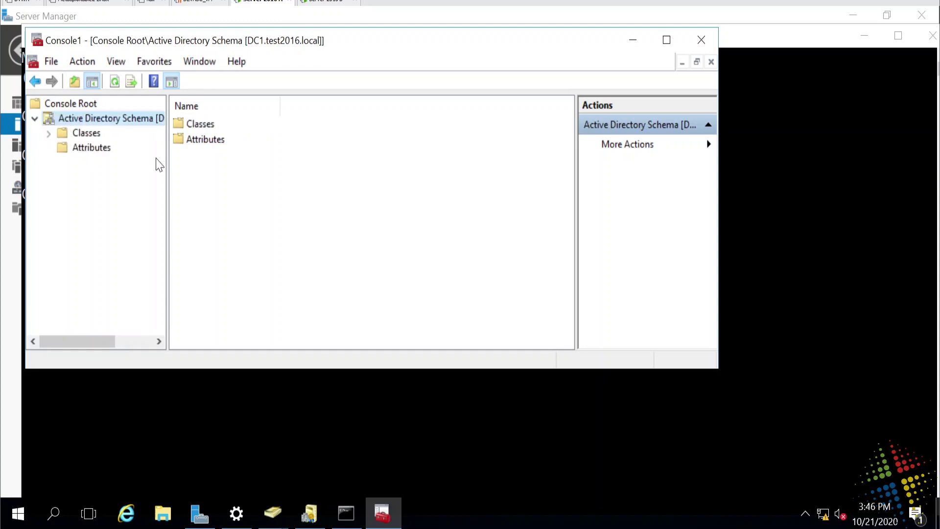
# Connect the Active Directory Schema snap-in to DC2.test2016.local, dismissing the schema master warning
pyautogui.rightClick(160, 120)
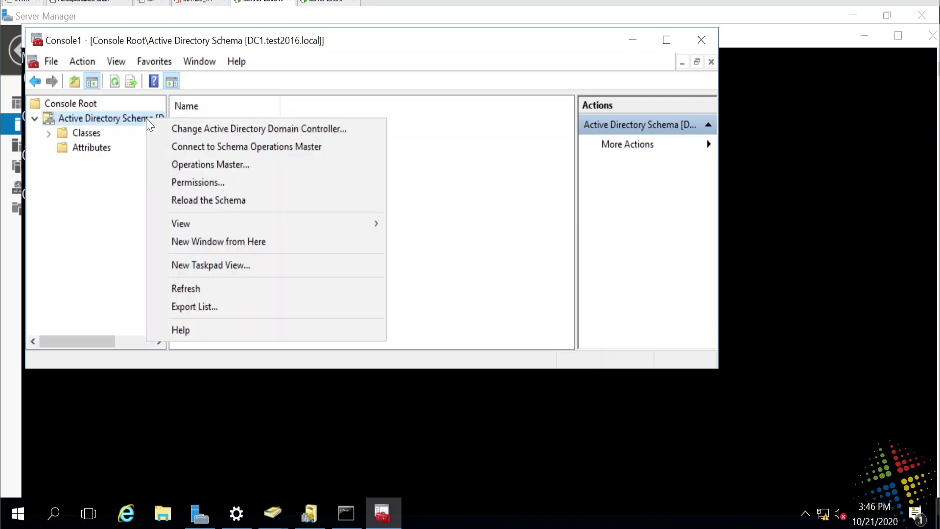
pyautogui.click(180, 130)
pyautogui.click(219, 232)
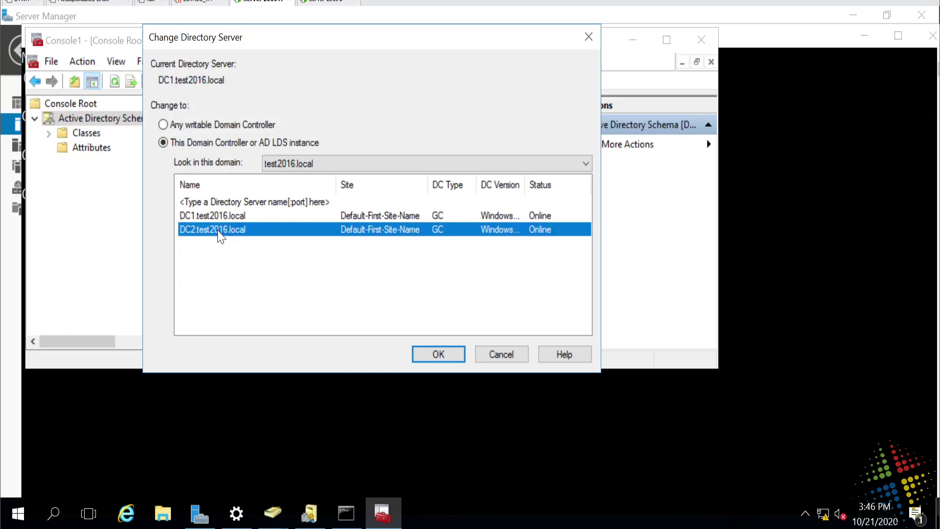
pyautogui.click(442, 353)
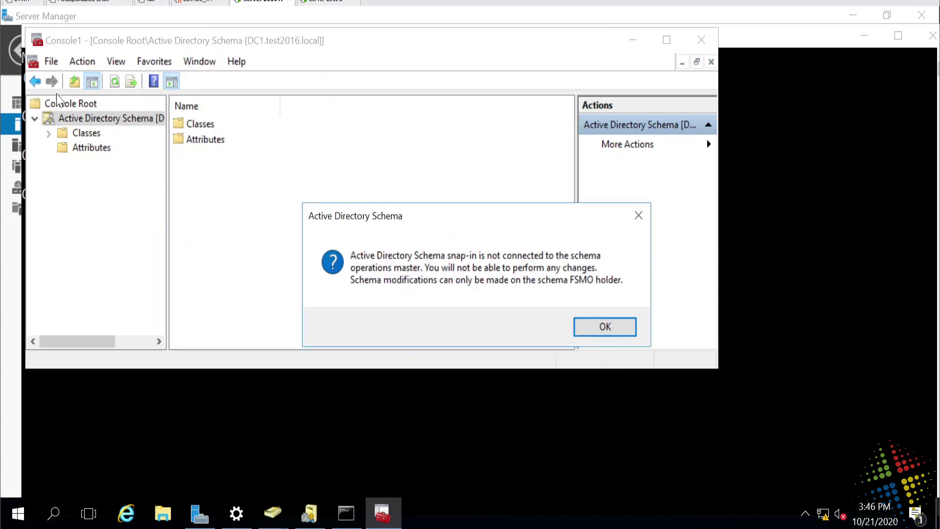
pyautogui.click(617, 328)
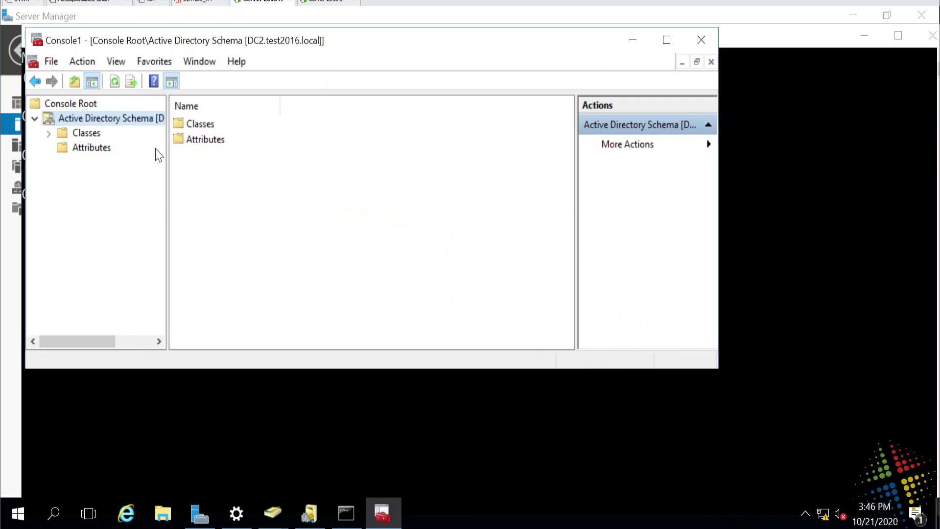
# Transfer the schema master role to DC2.test2016.local and close the Operations Master dialog
pyautogui.rightClick(125, 121)
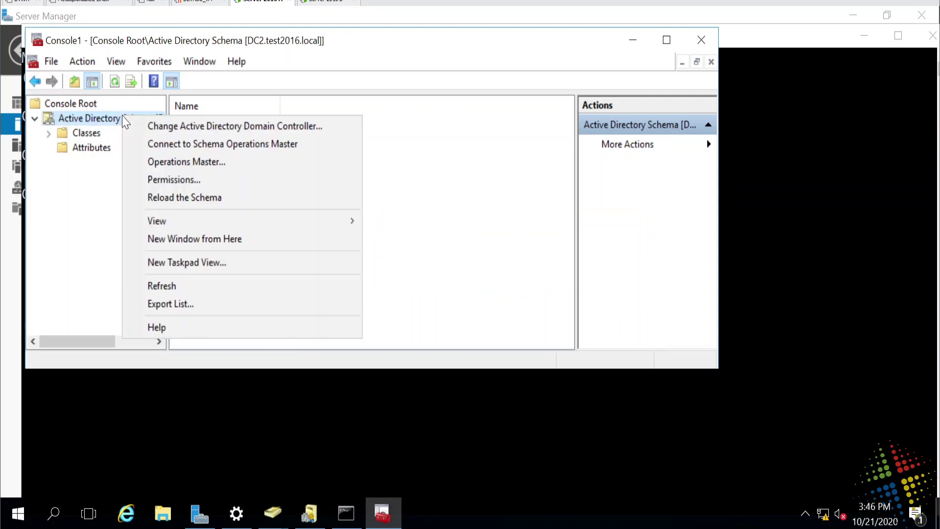
pyautogui.click(186, 162)
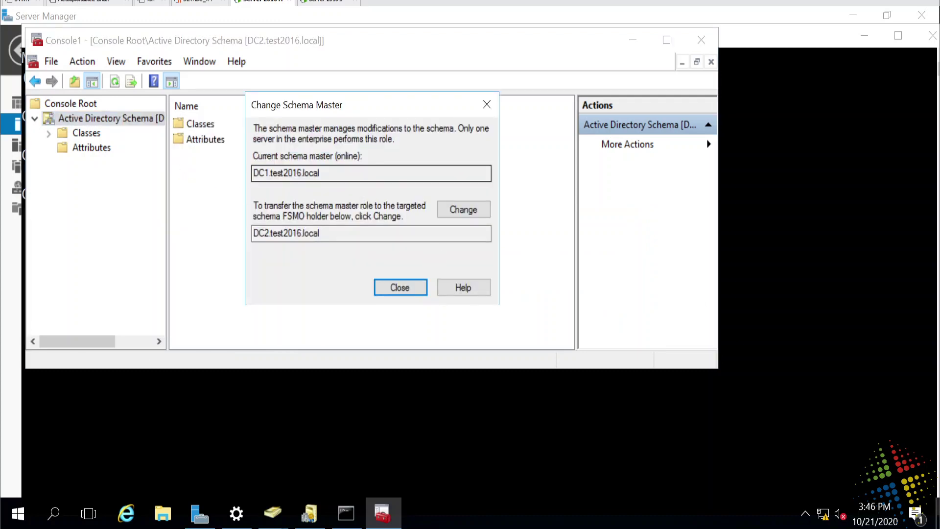
pyautogui.moveTo(333, 234); pyautogui.dragTo(251, 235)
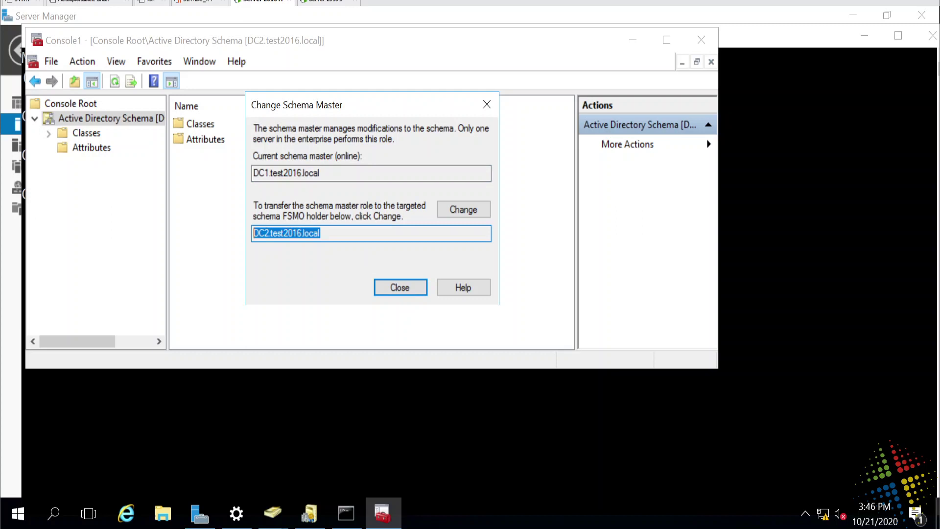
pyautogui.click(463, 211)
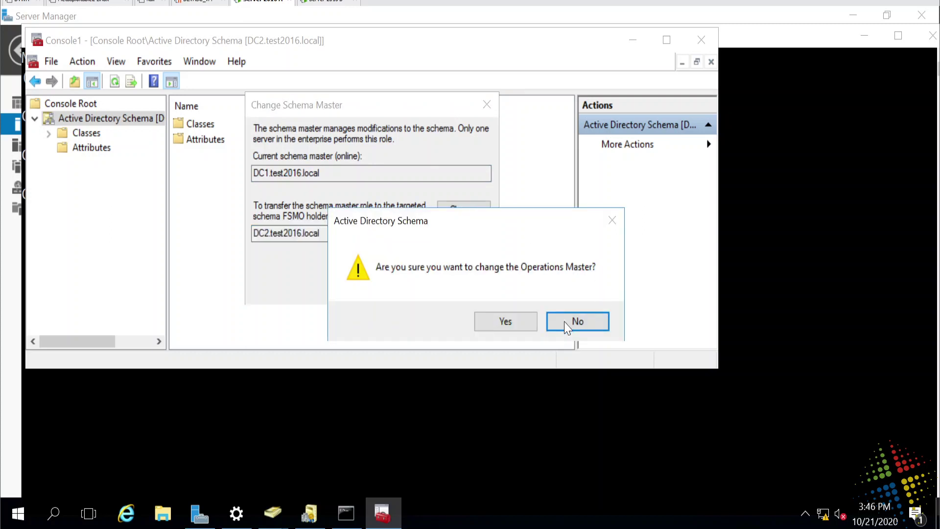
pyautogui.click(524, 324)
pyautogui.click(536, 322)
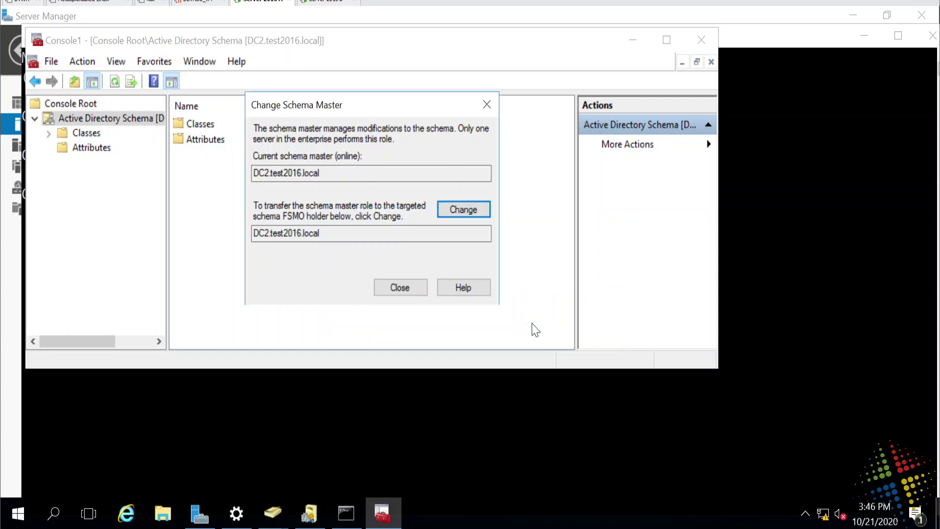
pyautogui.click(400, 288)
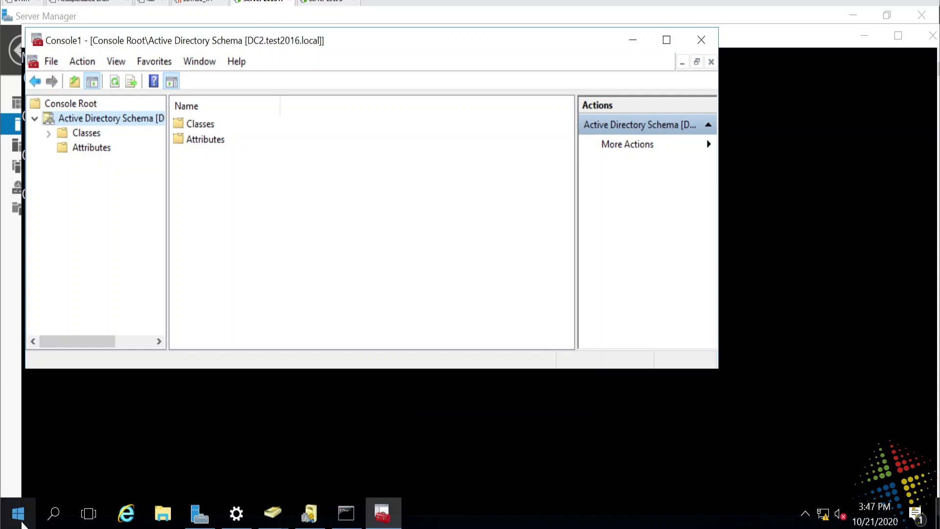
pyautogui.click(19, 516)
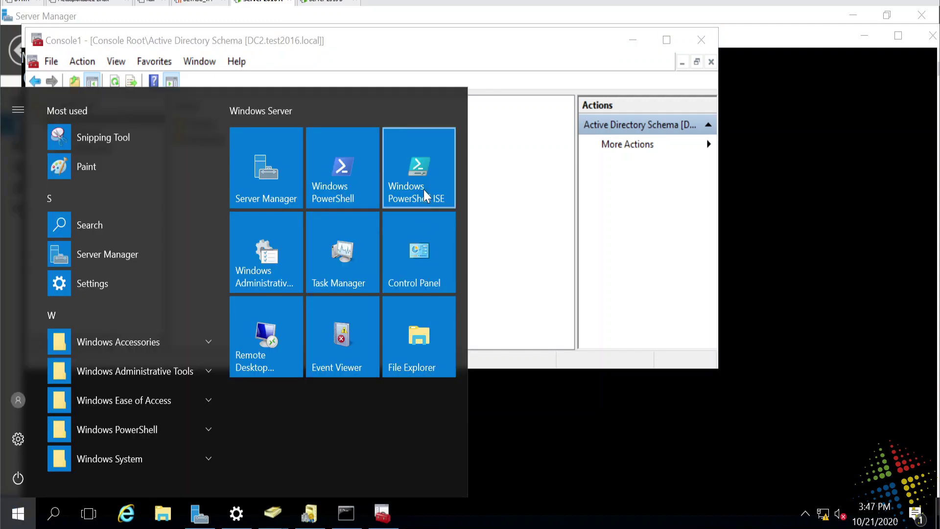
# Launch Windows PowerShell ISE with the Script pane shown and the Commands pane closed
pyautogui.click(430, 175)
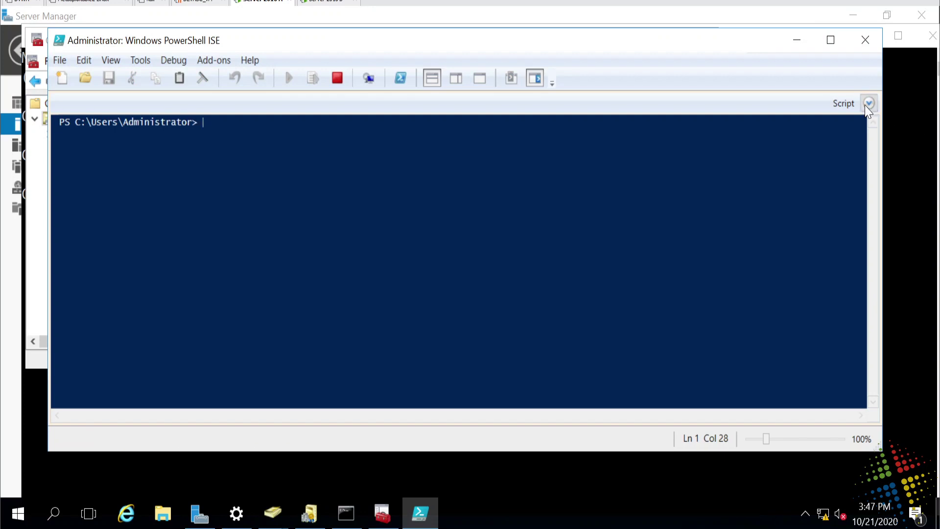
pyautogui.click(869, 102)
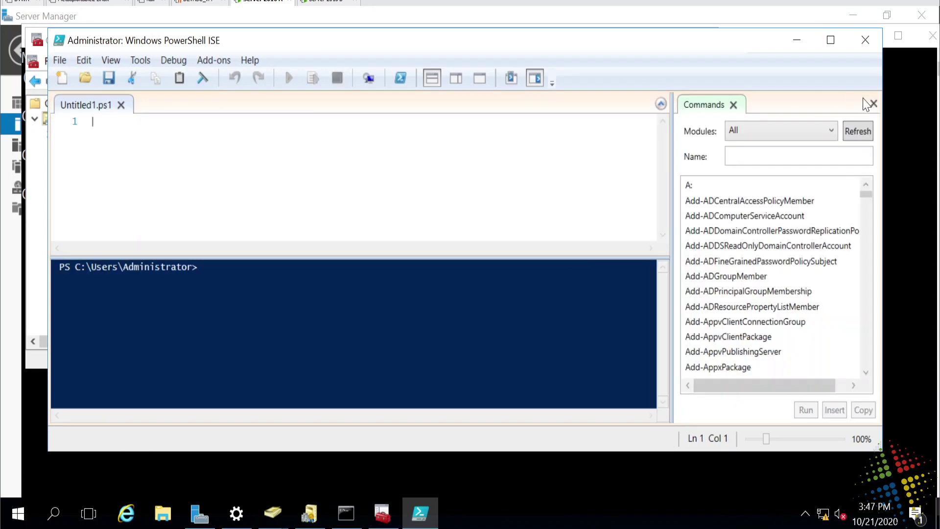
pyautogui.click(873, 103)
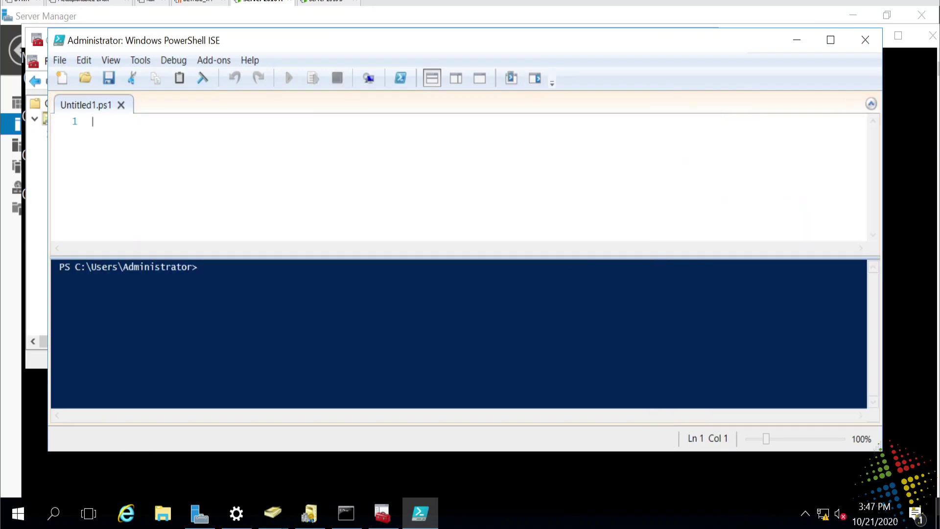
# Run Move-ADDirectoryServerOperationMasterRole -Identity "DC1" -OperationMasterRole DomainNamingMaster and confirm Yes
pyautogui.write('move-ad')
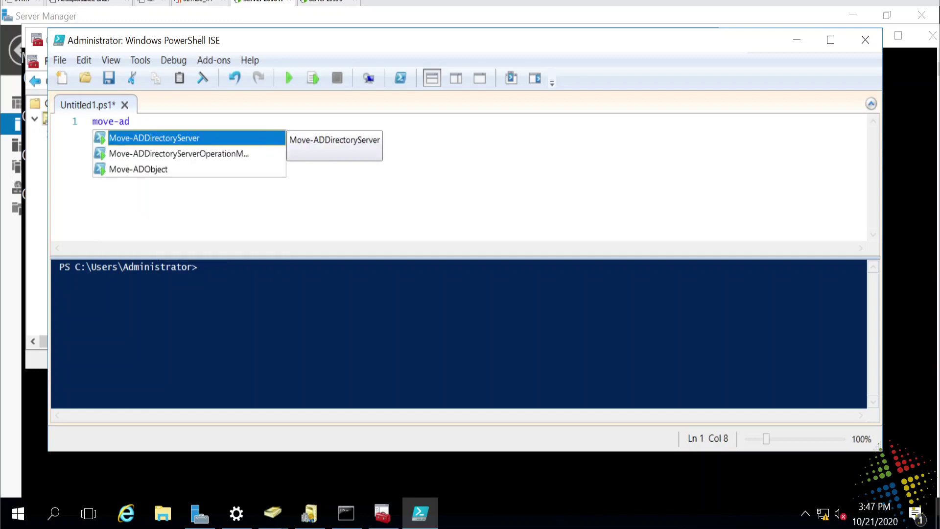
pyautogui.press('Down')
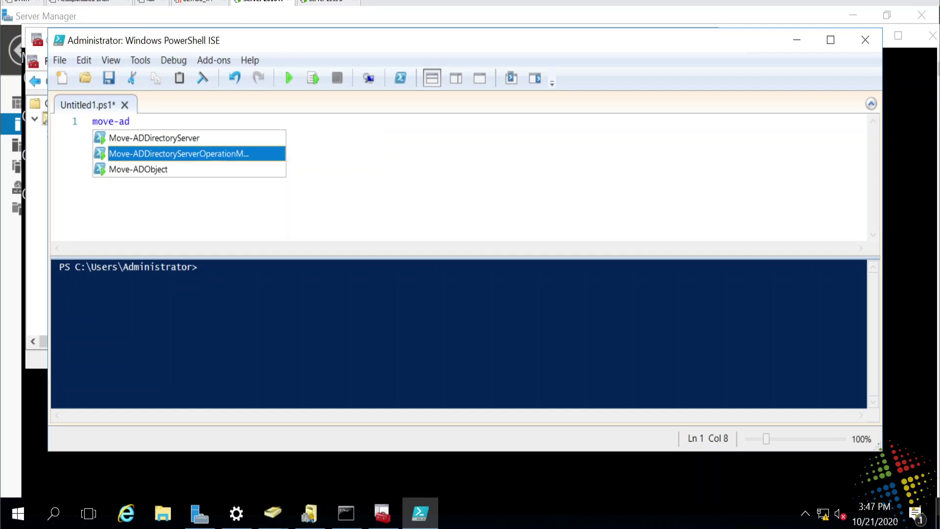
pyautogui.press('Tab')
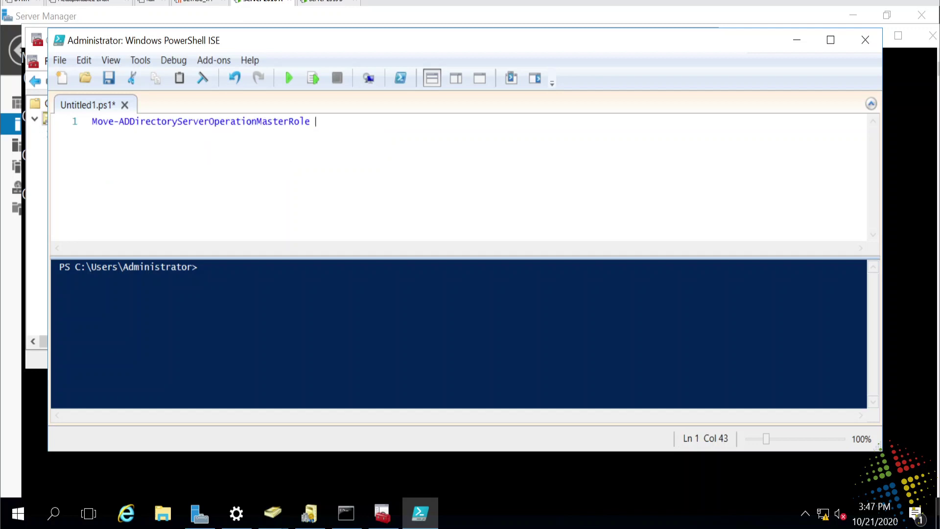
pyautogui.write('-i')
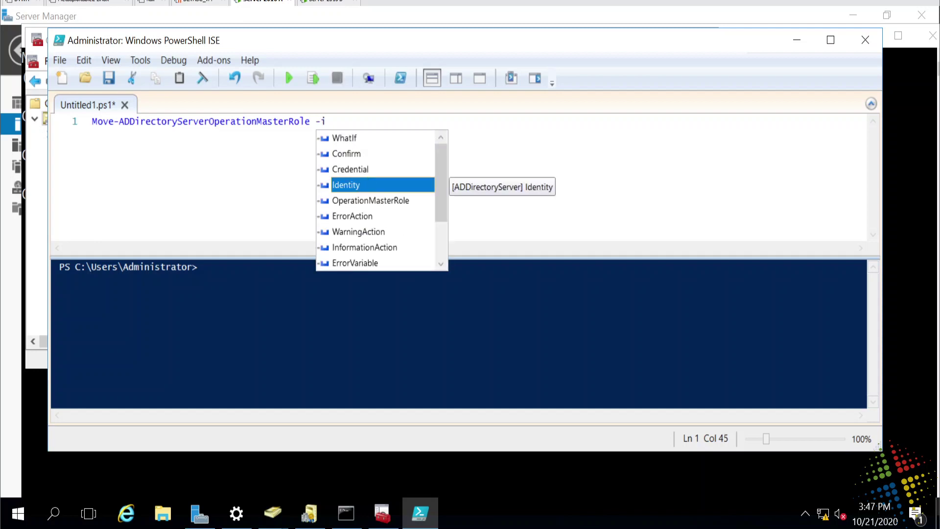
pyautogui.press('Tab')
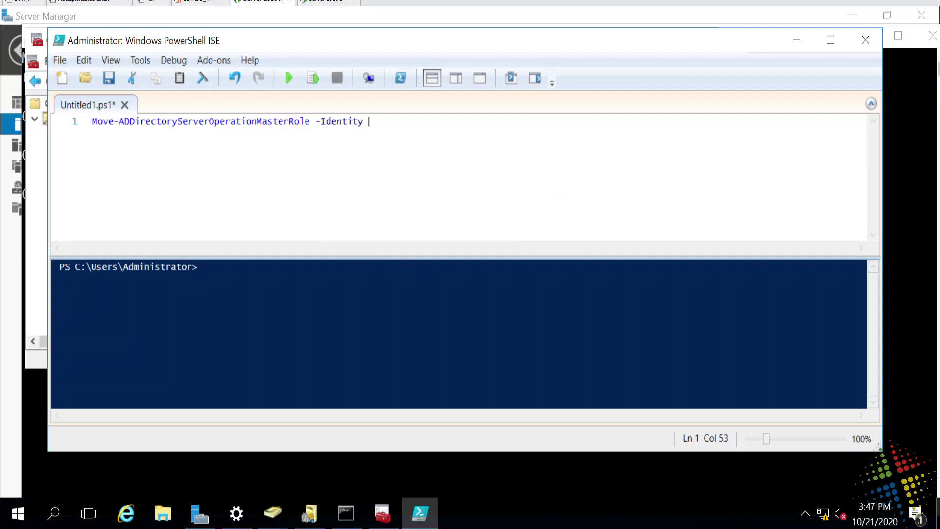
pyautogui.write('"DC1" -op')
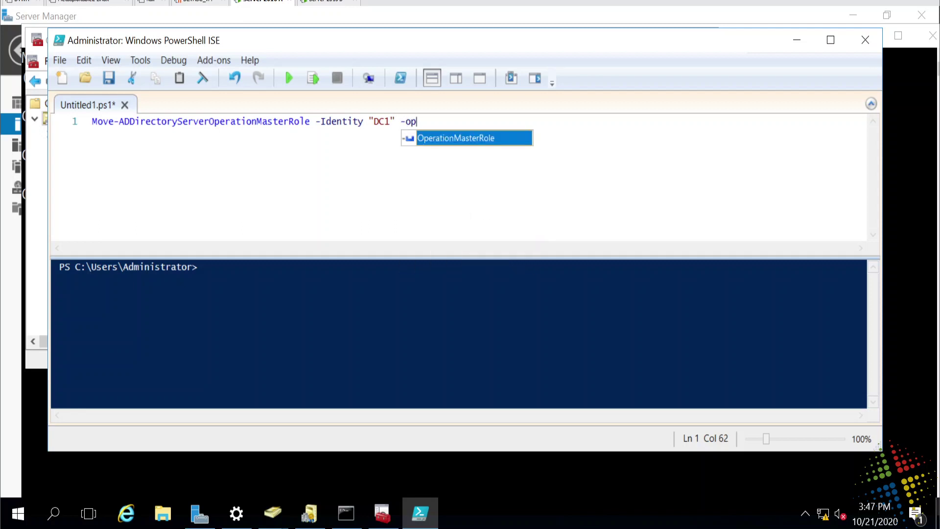
pyautogui.press('Tab')
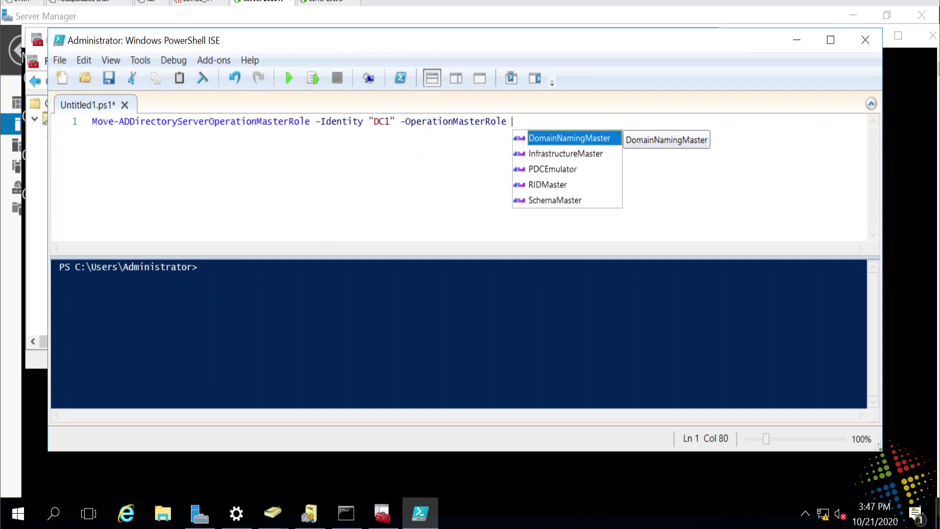
pyautogui.press('Tab')
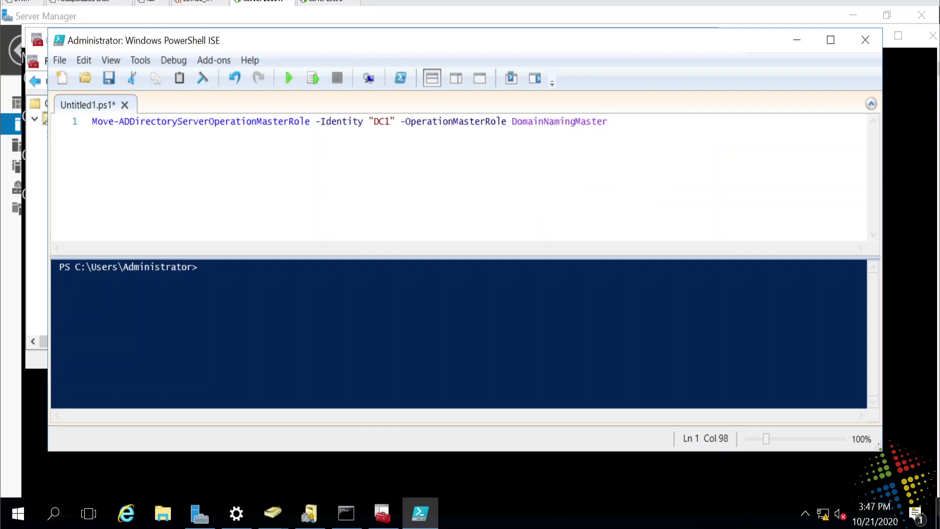
pyautogui.click(312, 78)
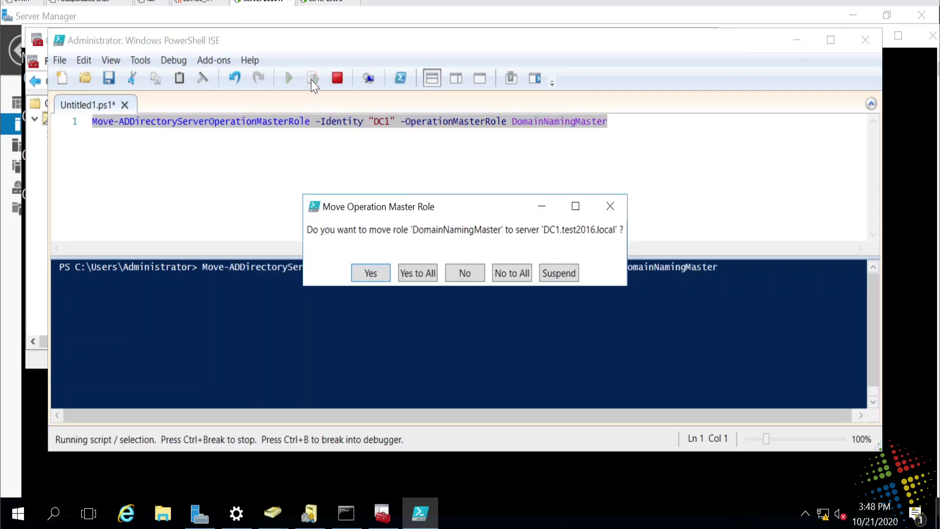
pyautogui.press('Return')
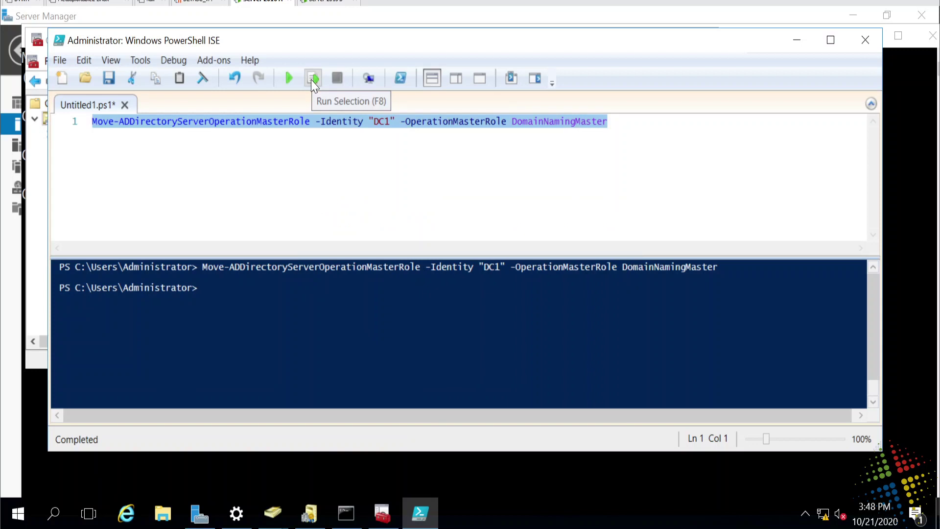
# Duplicate the DomainNamingMaster move command so the script holds five copies
pyautogui.click(612, 122)
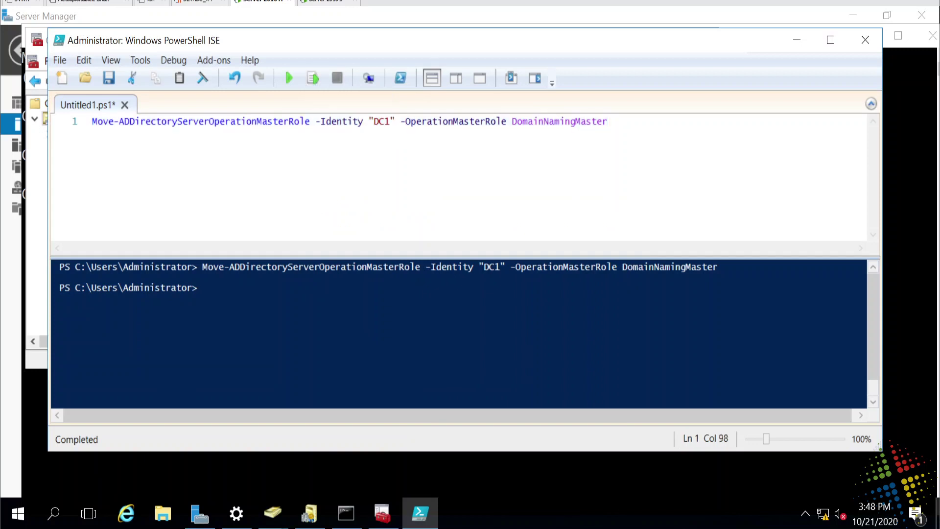
pyautogui.press('Return')
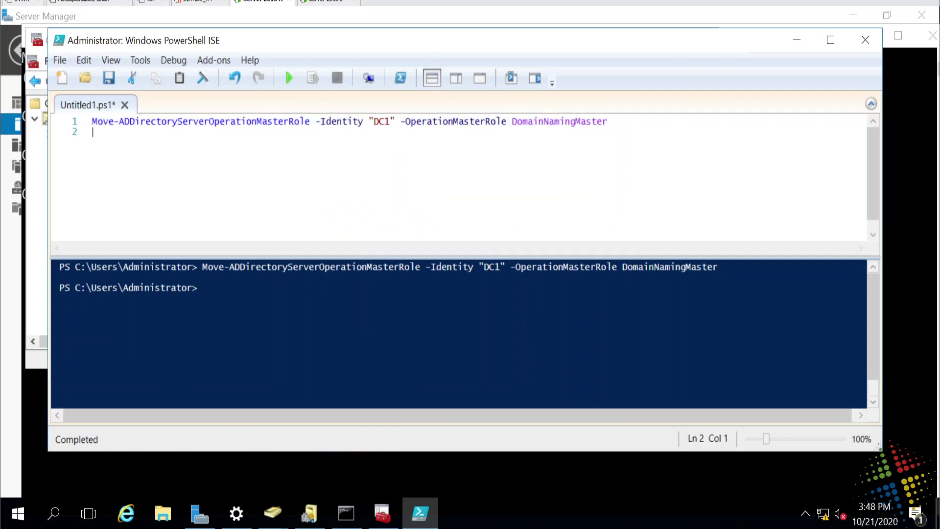
pyautogui.hotkey('ctrl', 'a')
pyautogui.hotkey('ctrl', 'x')
pyautogui.hotkey('ctrl', 'v')
pyautogui.hotkey('ctrl', 'v')
pyautogui.hotkey('ctrl', 'v')
pyautogui.hotkey('ctrl', 'v')
pyautogui.hotkey('ctrl', 'v')
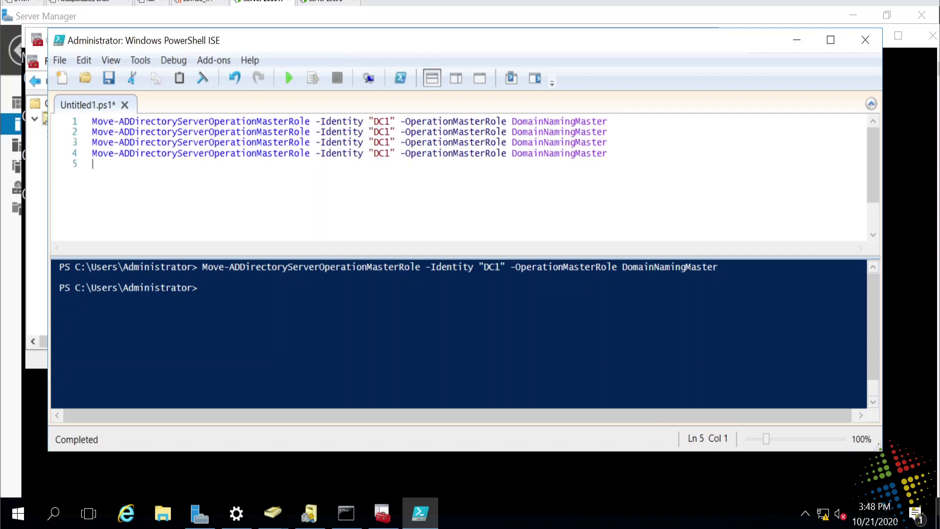
# Change line 2's role to InfrastructureMaster and line 3's role to PDCEmulator
pyautogui.doubleClick(585, 133)
pyautogui.press('BackSpace')
pyautogui.press('BackSpace')
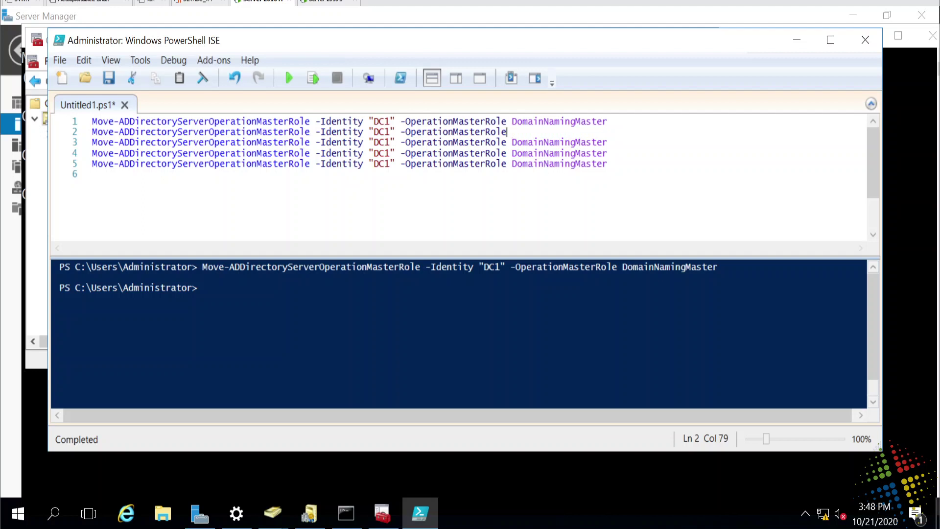
pyautogui.press('Down')
pyautogui.press('Return')
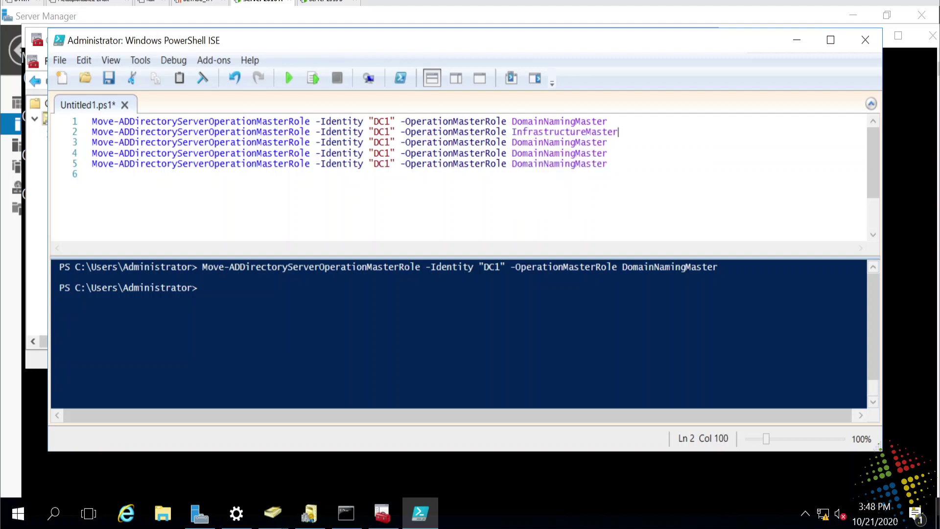
pyautogui.click(575, 143)
pyautogui.doubleClick(575, 143)
pyautogui.press('BackSpace')
pyautogui.press('BackSpace')
pyautogui.press('Down')
pyautogui.press('Down')
pyautogui.press('Return')
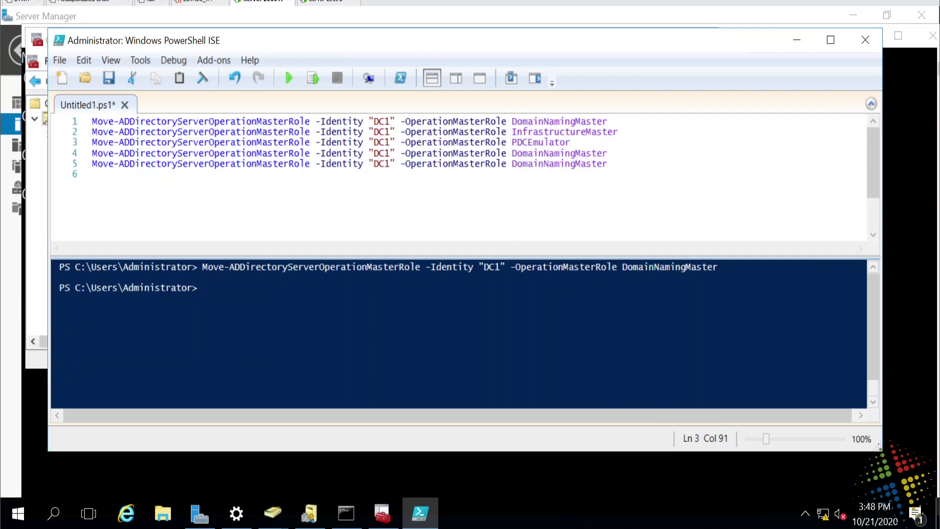
# Change line 4's role to RIDMaster and line 5's role to SchemaMaster
pyautogui.doubleClick(559, 153)
pyautogui.press('BackSpace')
pyautogui.press('BackSpace')
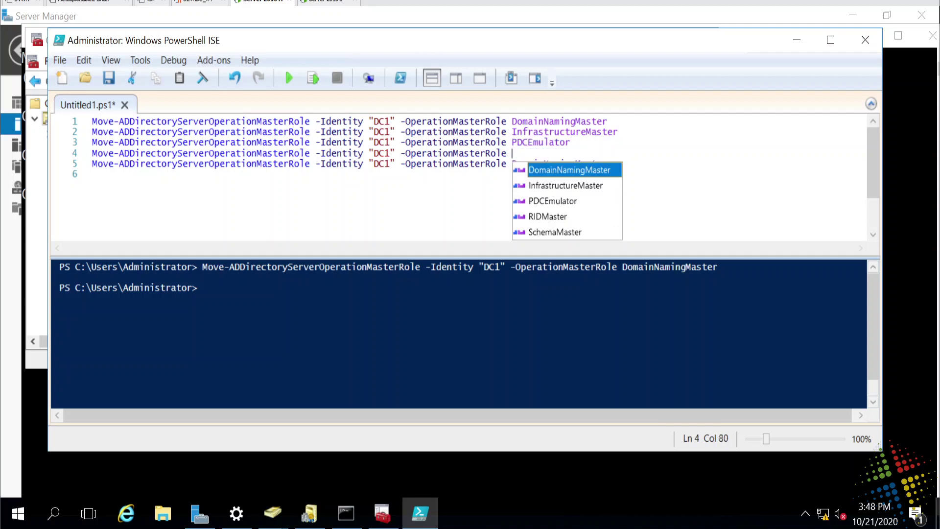
pyautogui.press('Down')
pyautogui.press('Down')
pyautogui.press('Down')
pyautogui.press('Return')
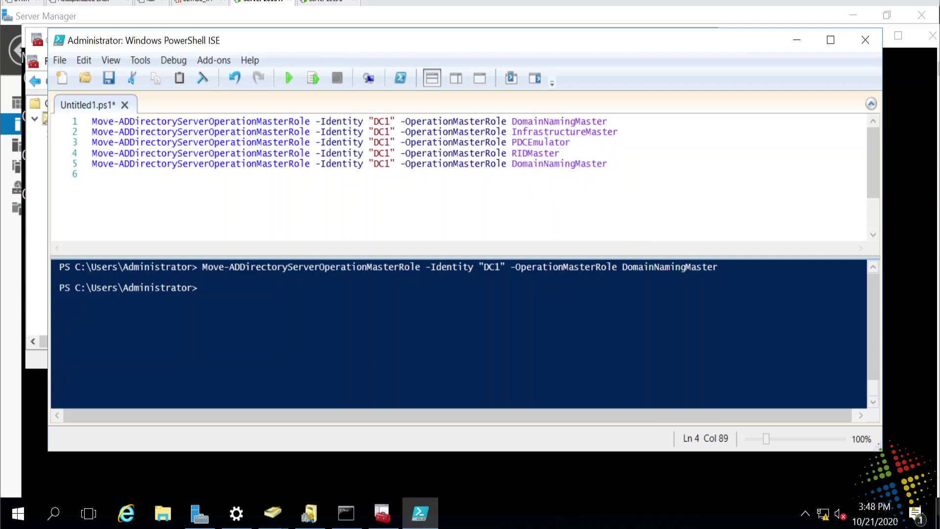
pyautogui.doubleClick(583, 164)
pyautogui.press('BackSpace')
pyautogui.hotkey('ctrl', 'space')
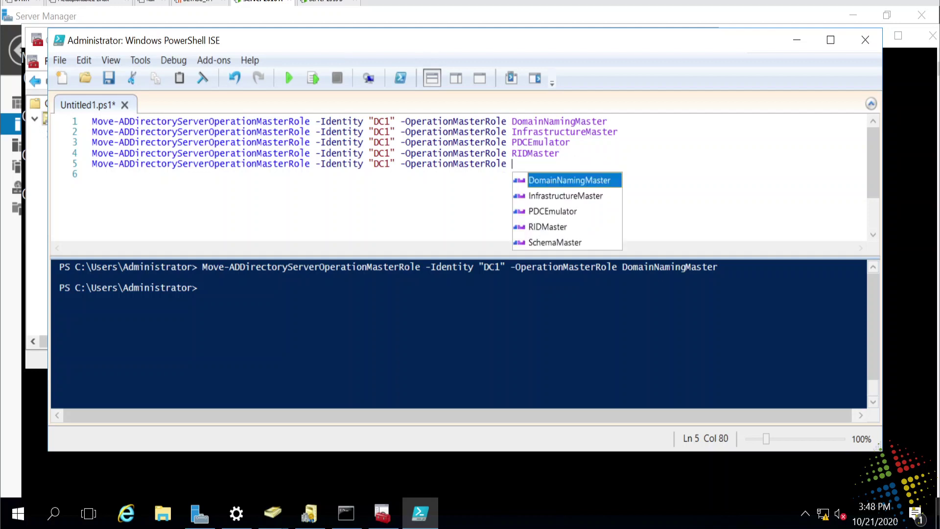
pyautogui.press('Down')
pyautogui.press('Down')
pyautogui.press('Down')
pyautogui.press('Down')
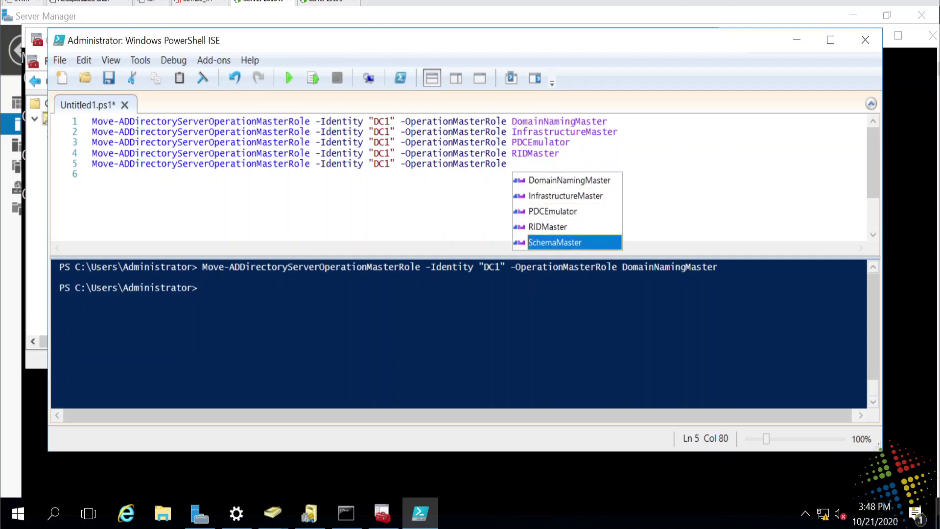
pyautogui.press('Return')
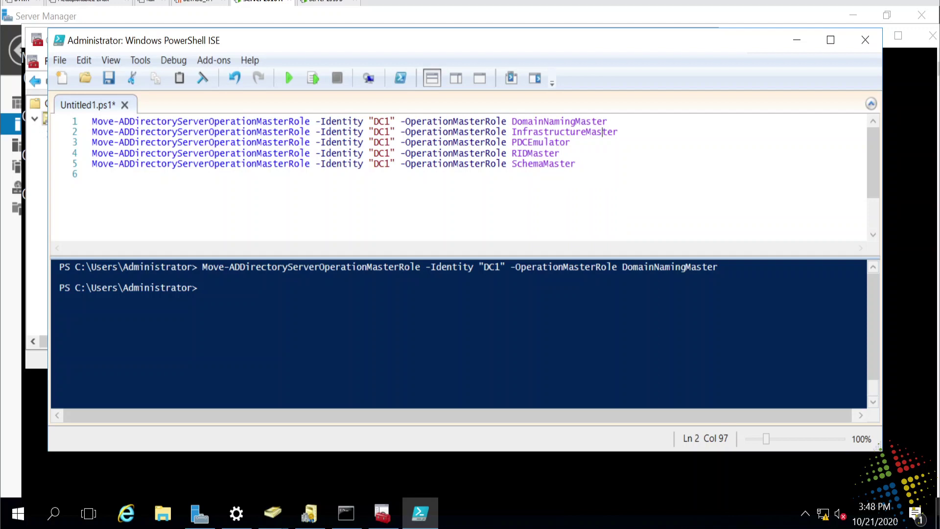
# Run lines 2 and 3, confirming the InfrastructureMaster and PDCEmulator moves to DC1
pyautogui.moveTo(618, 131); pyautogui.dragTo(92, 132)
pyautogui.press('F8')
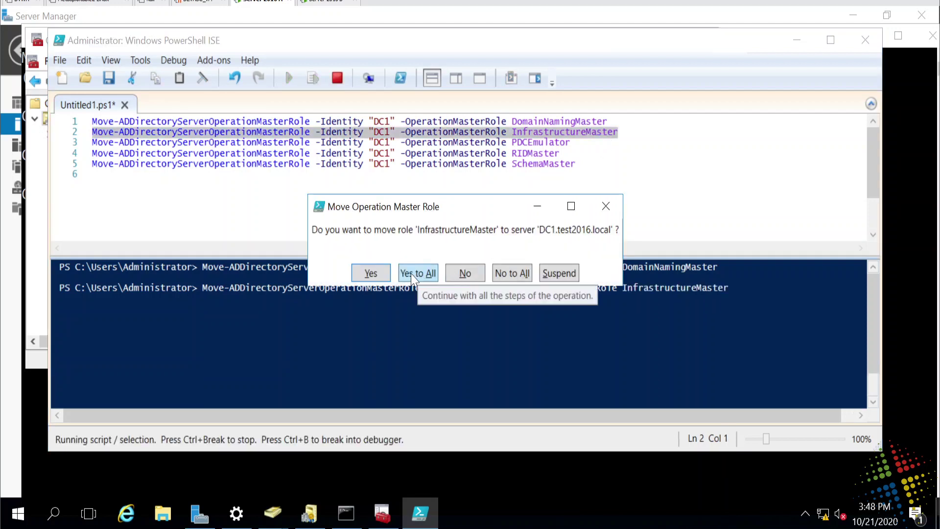
pyautogui.click(377, 273)
pyautogui.click(507, 142)
pyautogui.moveTo(570, 142); pyautogui.dragTo(91, 142)
pyautogui.press('F8')
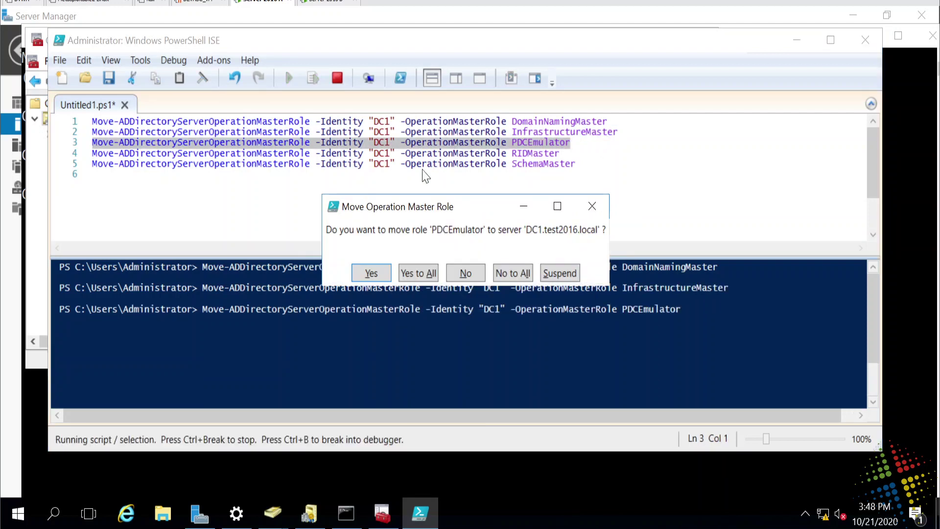
pyautogui.click(374, 273)
# Run lines 4 and 5, confirming the RIDMaster and SchemaMaster moves to DC1
pyautogui.moveTo(560, 153); pyautogui.dragTo(91, 153)
pyautogui.press('F8')
pyautogui.click(377, 273)
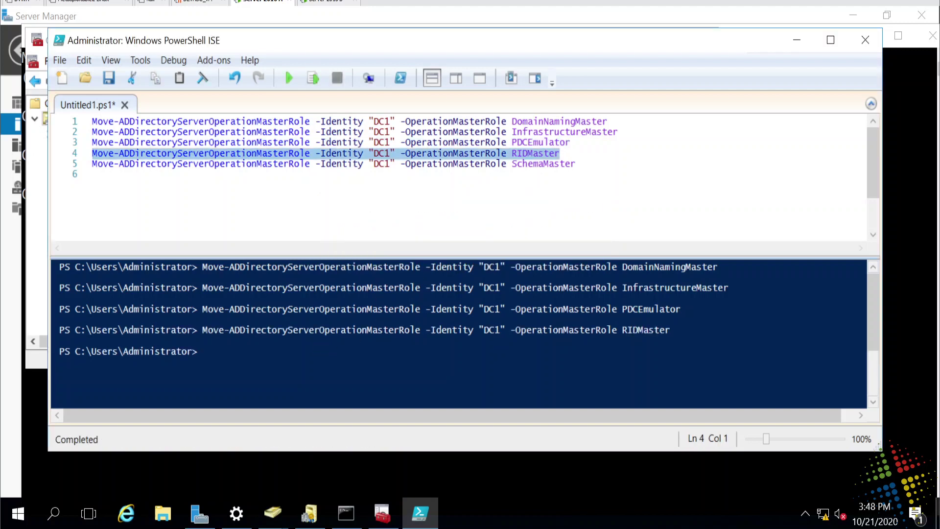
pyautogui.click(537, 164)
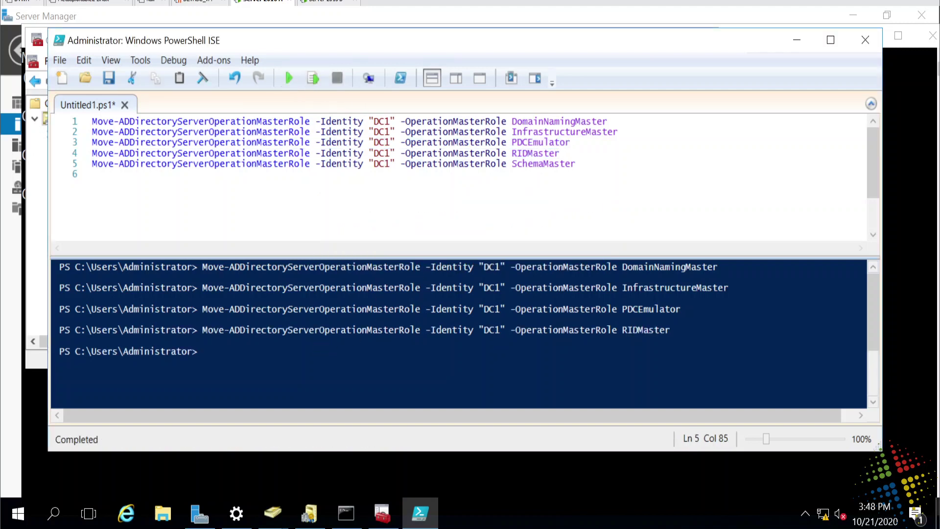
pyautogui.click(312, 78)
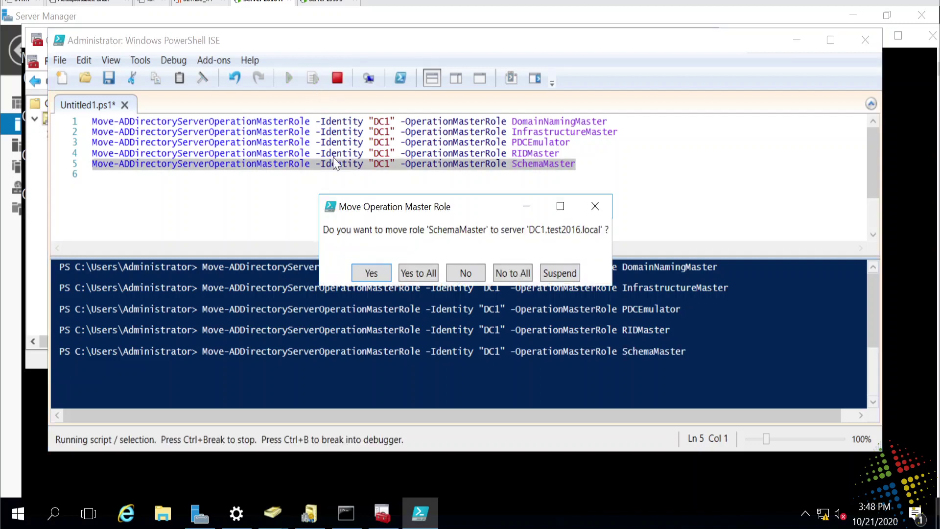
pyautogui.click(365, 277)
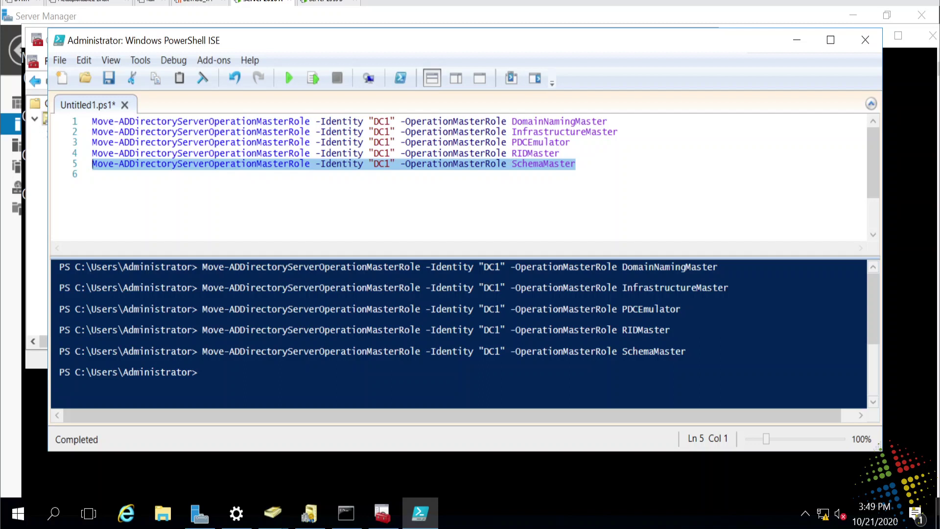
# Change the target server from DC1 to DC2 on all five script lines
pyautogui.click(385, 164)
pyautogui.click(390, 120)
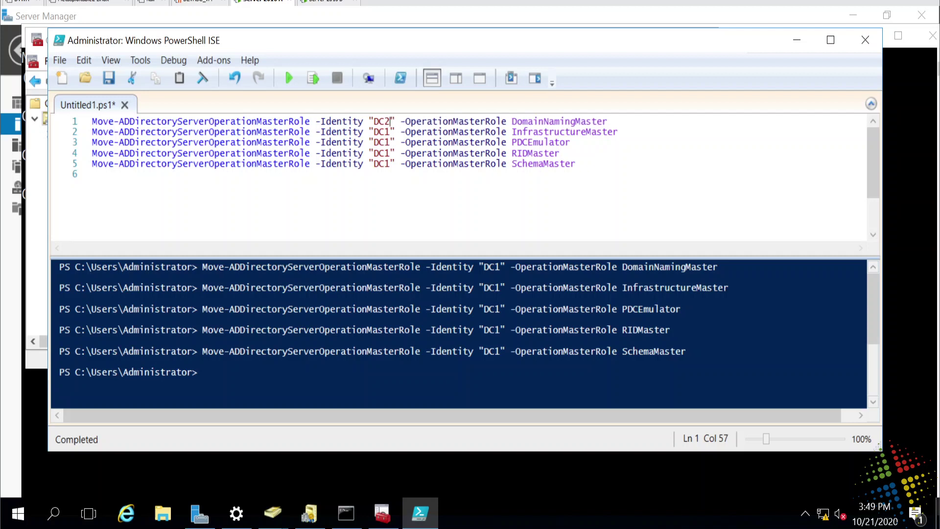
pyautogui.press('Down')
pyautogui.press('BackSpace')
pyautogui.write('2')
pyautogui.press('Down')
pyautogui.press('Down')
pyautogui.press('BackSpace')
pyautogui.write('2')
pyautogui.press('Down')
pyautogui.press('BackSpace')
pyautogui.write('2')
# Append the -Force switch to the end of line 1
pyautogui.press('Up')
pyautogui.press('Up')
pyautogui.press('Up')
pyautogui.press('Up')
pyautogui.press('End')
pyautogui.write('-fo')
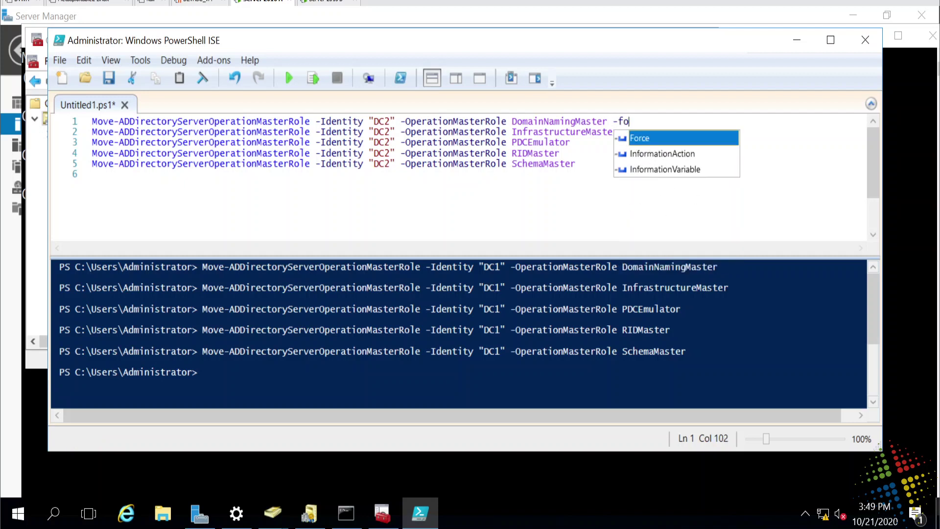
pyautogui.press('Tab')
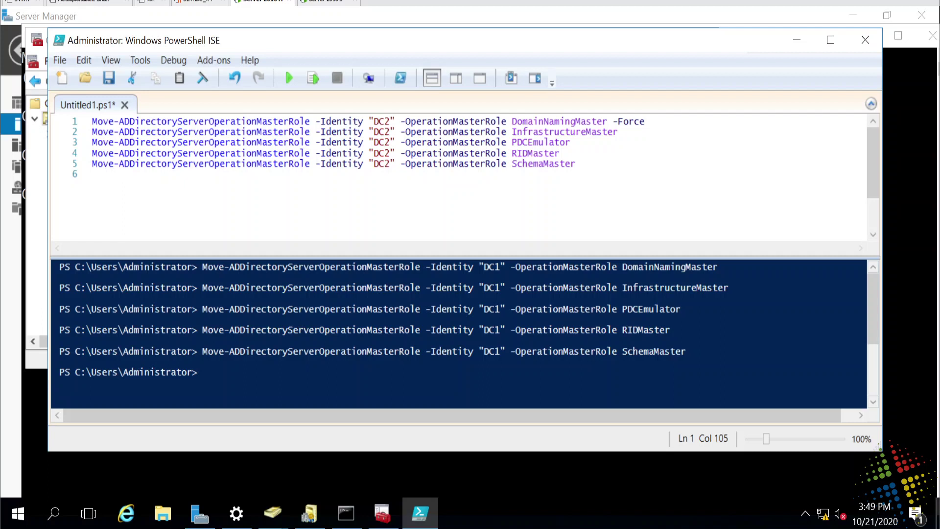
# Seize DomainNamingMaster to DC2 via line 1, then copy its -Force switch
pyautogui.click(313, 78)
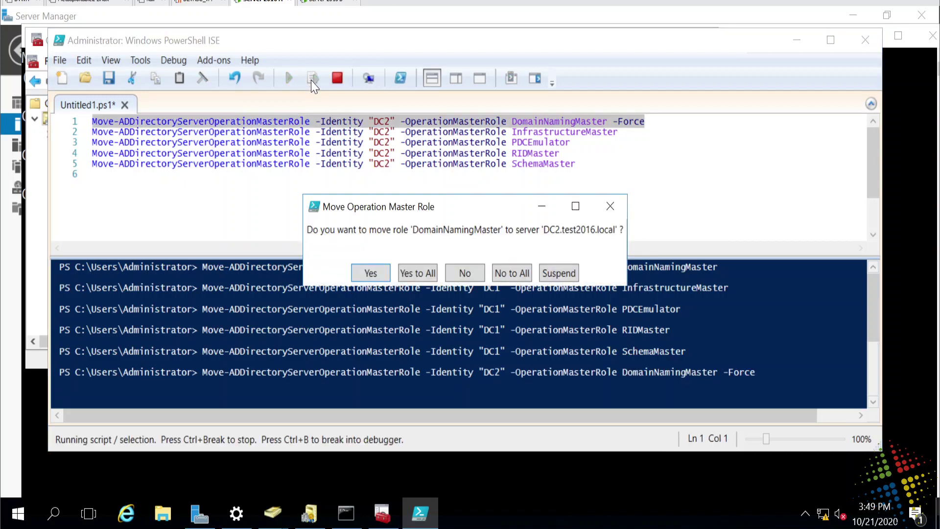
pyautogui.click(386, 280)
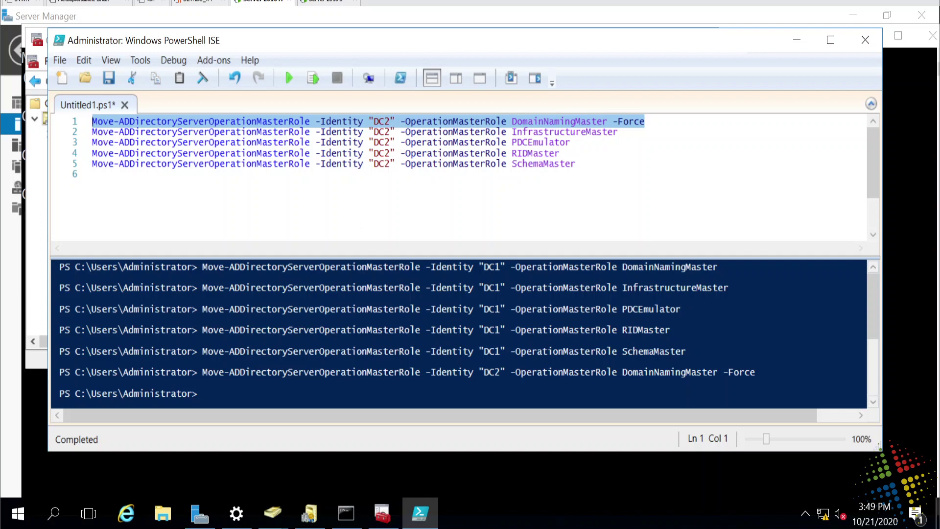
pyautogui.press('End')
pyautogui.press('Down')
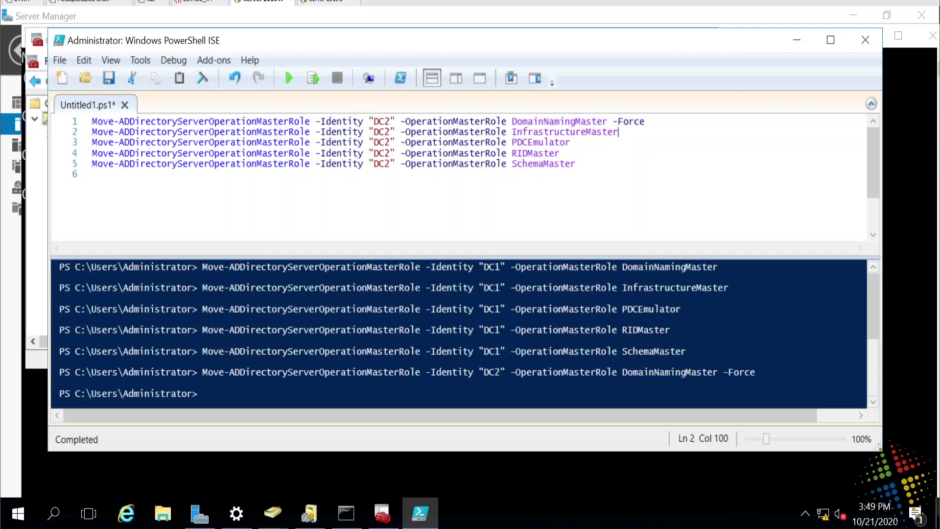
pyautogui.press('Up')
pyautogui.hotkey('shift', 'Left')
pyautogui.hotkey('shift', 'Left')
pyautogui.hotkey('shift', 'Left')
pyautogui.hotkey('shift', 'Left')
pyautogui.hotkey('shift', 'Left')
pyautogui.hotkey('shift', 'Left')
pyautogui.hotkey('shift', 'Left')
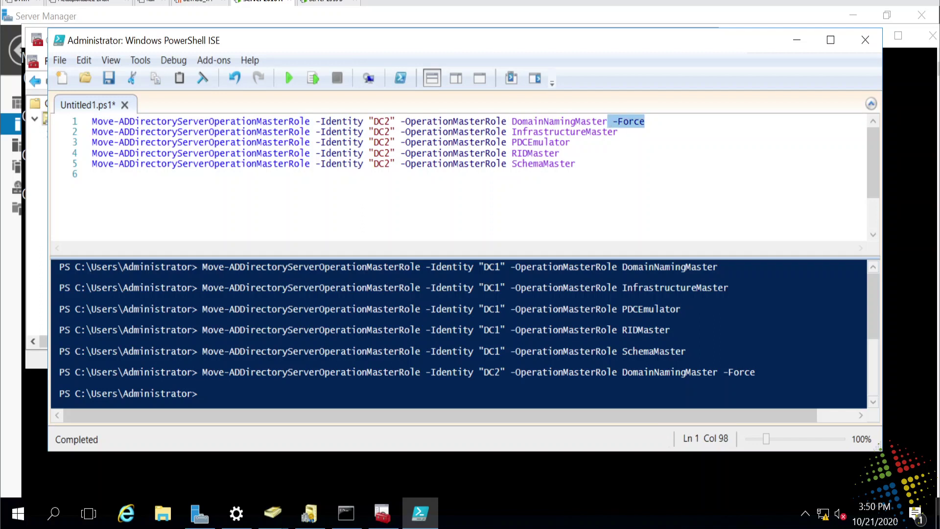
pyautogui.hotkey('ctrl', 'c')
# Paste -Force onto the end of script lines 2 through 5
pyautogui.press('Down')
pyautogui.press('Down')
pyautogui.hotkey('ctrl', 'v')
pyautogui.press('Up')
pyautogui.press('End')
pyautogui.hotkey('ctrl', 'v')
pyautogui.press('Down')
pyautogui.press('Down')
pyautogui.press('End')
pyautogui.hotkey('ctrl', 'v')
pyautogui.press('Down')
pyautogui.press('End')
pyautogui.hotkey('ctrl', 'v')
# Select script lines 2 through 5
pyautogui.press('Down')
pyautogui.hotkey('shift', 'Up')
pyautogui.hotkey('shift', 'Up')
pyautogui.hotkey('shift', 'Right')
pyautogui.hotkey('shift', 'Right')
pyautogui.hotkey('shift', 'Right')
pyautogui.hotkey('shift', 'Right')
pyautogui.hotkey('shift', 'Up')
pyautogui.hotkey('shift', 'Home')
pyautogui.hotkey('shift', 'Up')
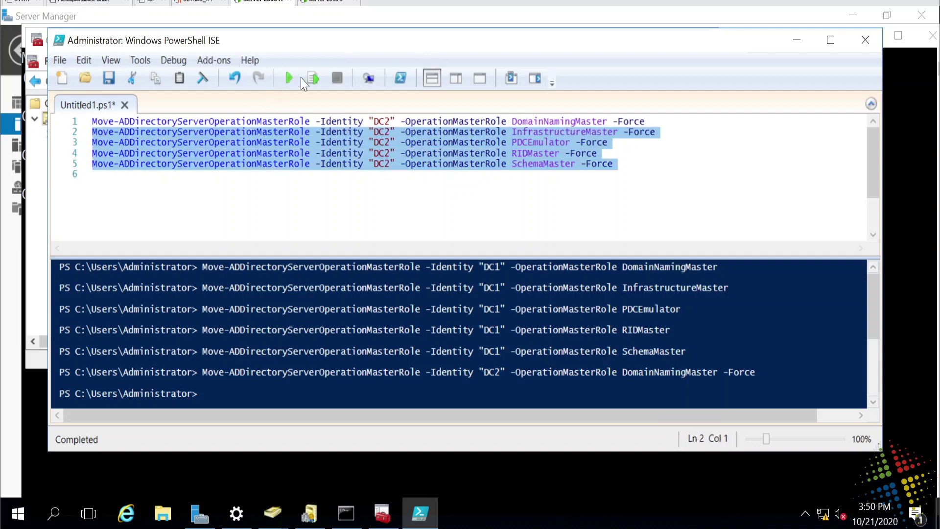
# Run lines 2–5 and approve all four DC2 confirmations: InfrastructureMaster, PDCEmulator, RIDMaster, SchemaMaster
pyautogui.click(313, 78)
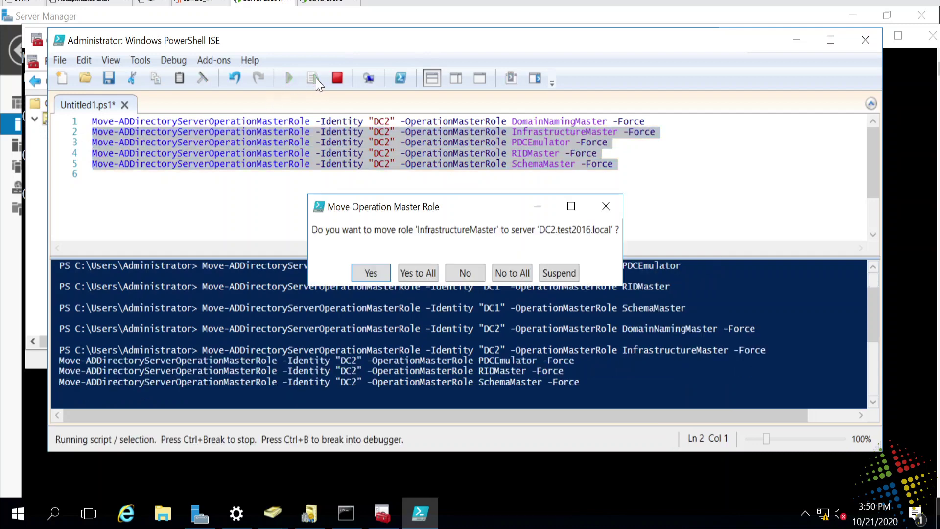
pyautogui.click(376, 277)
pyautogui.click(376, 275)
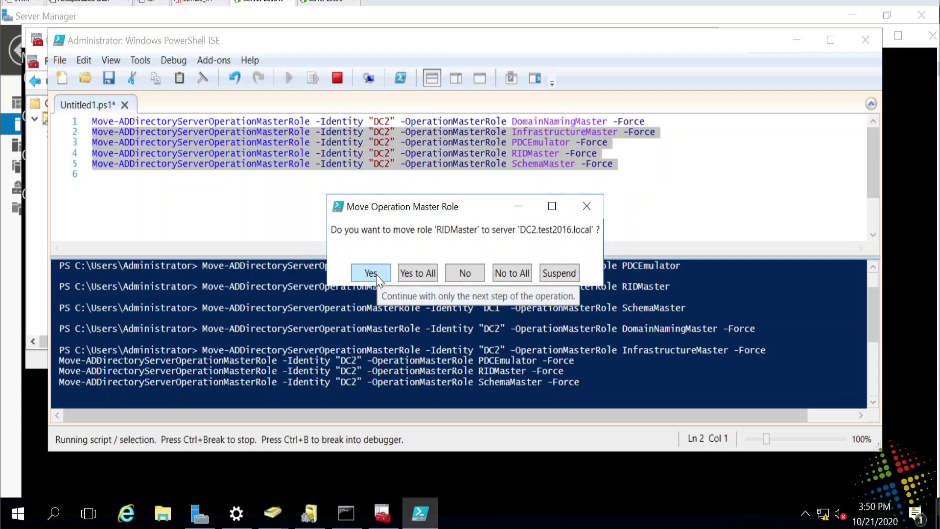
pyautogui.click(376, 276)
pyautogui.click(376, 275)
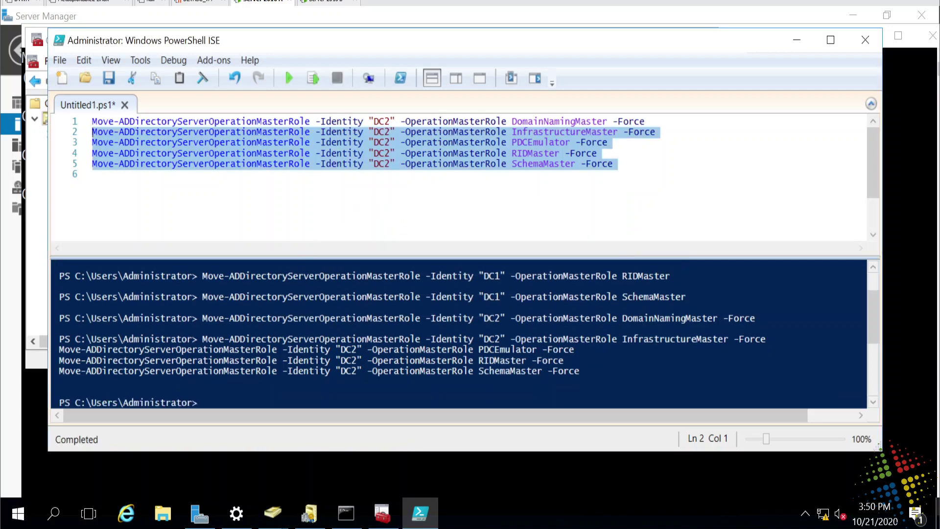